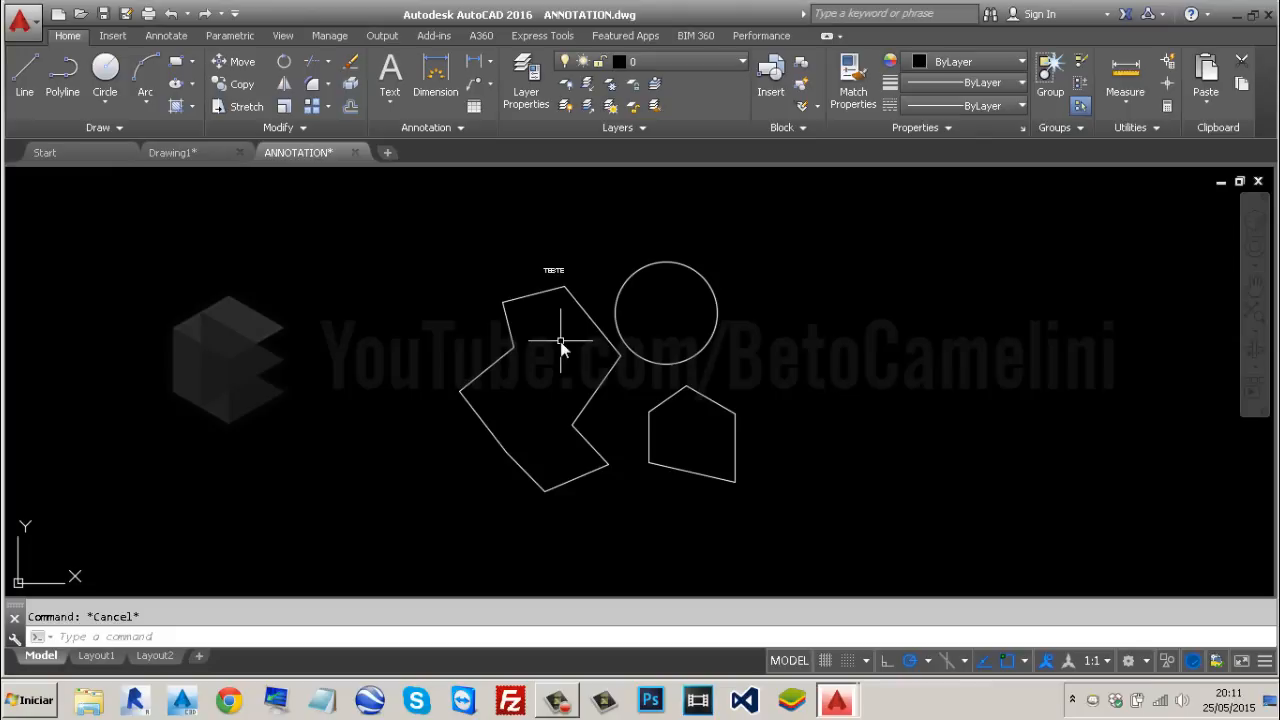
Place the single-line text "ESCALA ANOTATIVA" just above the circle with the default rotation of 0.
{"action": "type", "text": "dt"}
{"action": "key", "text": "Return"}
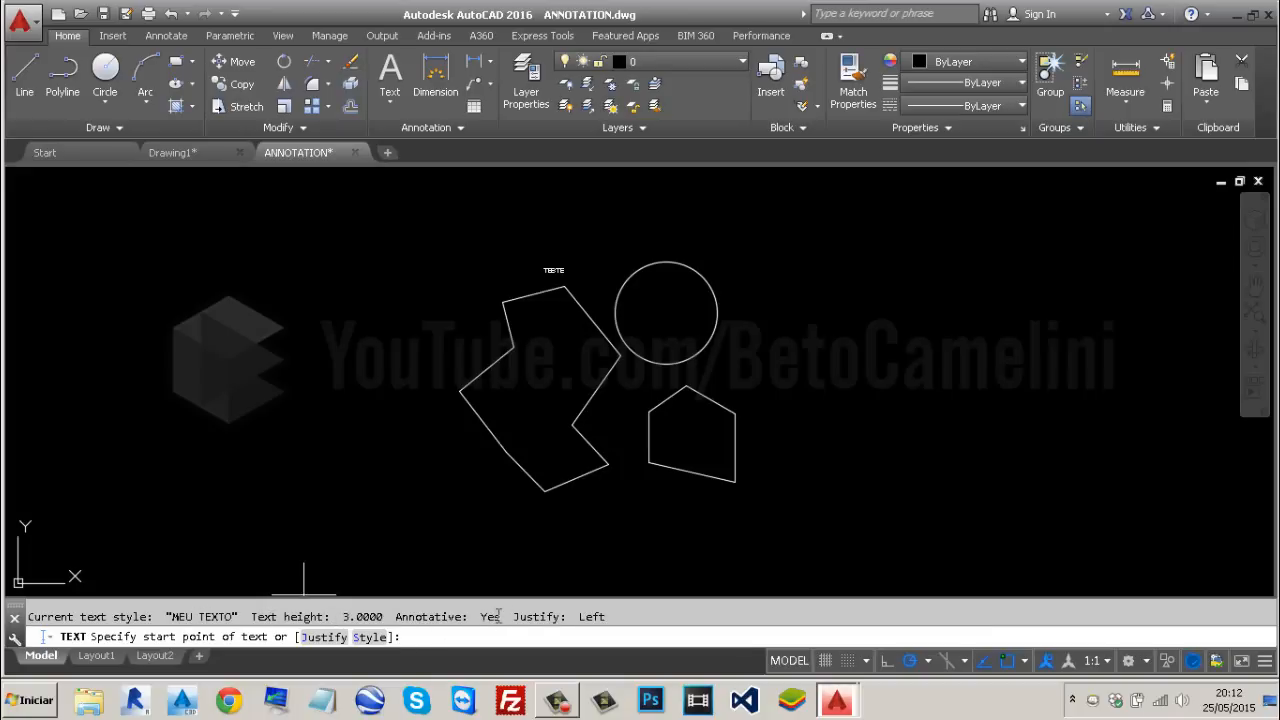
{"action": "left_click", "coordinate": [607, 253]}
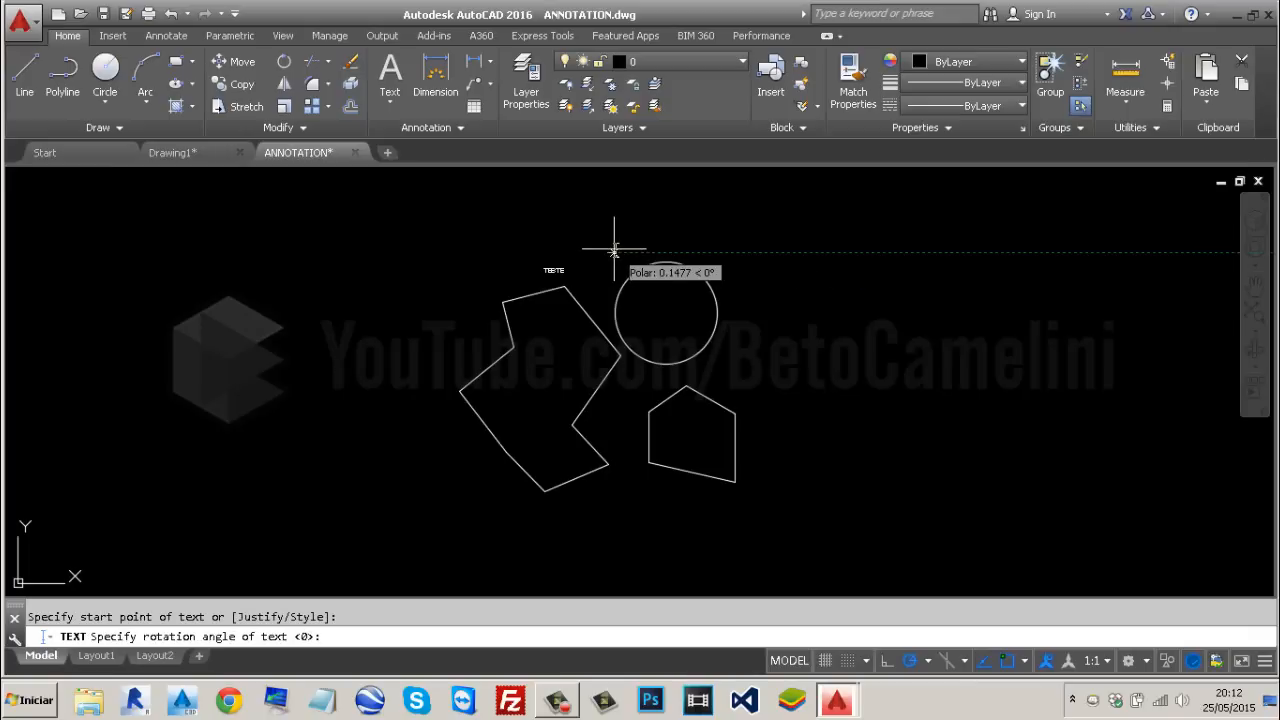
{"action": "key", "text": "Return"}
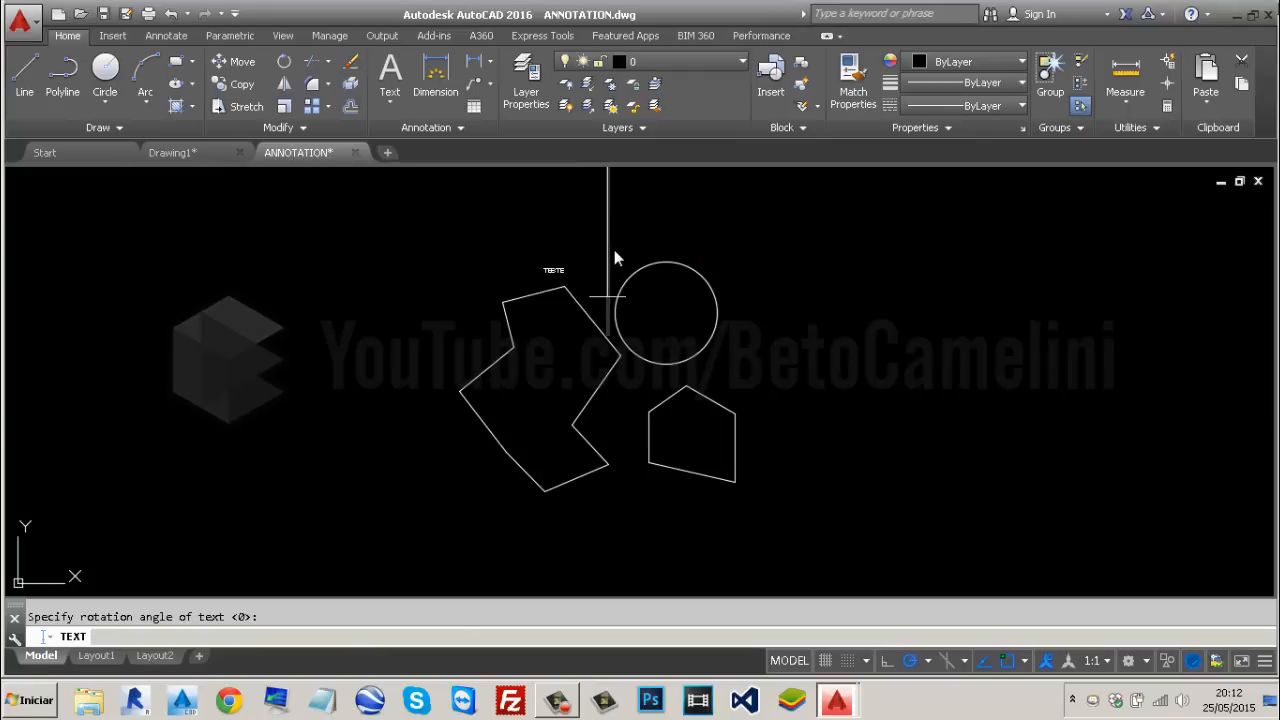
{"action": "type", "text": "ESC"}
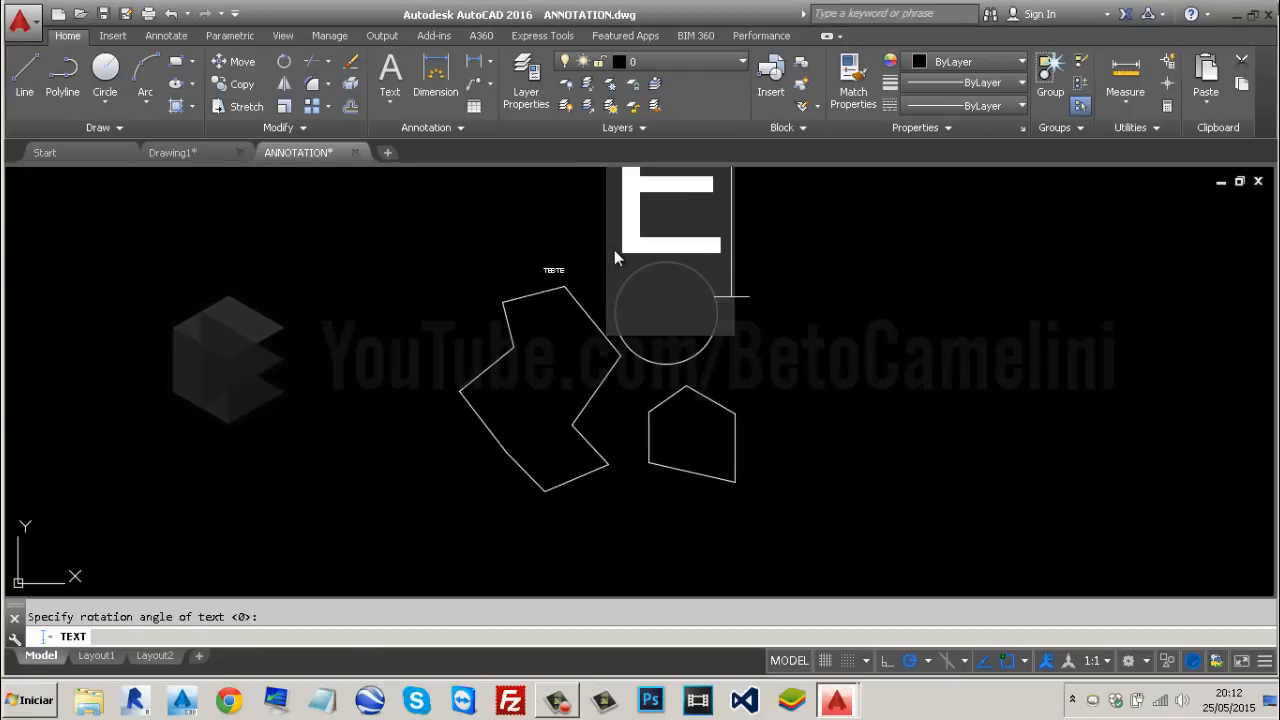
{"action": "type", "text": "ALA A"}
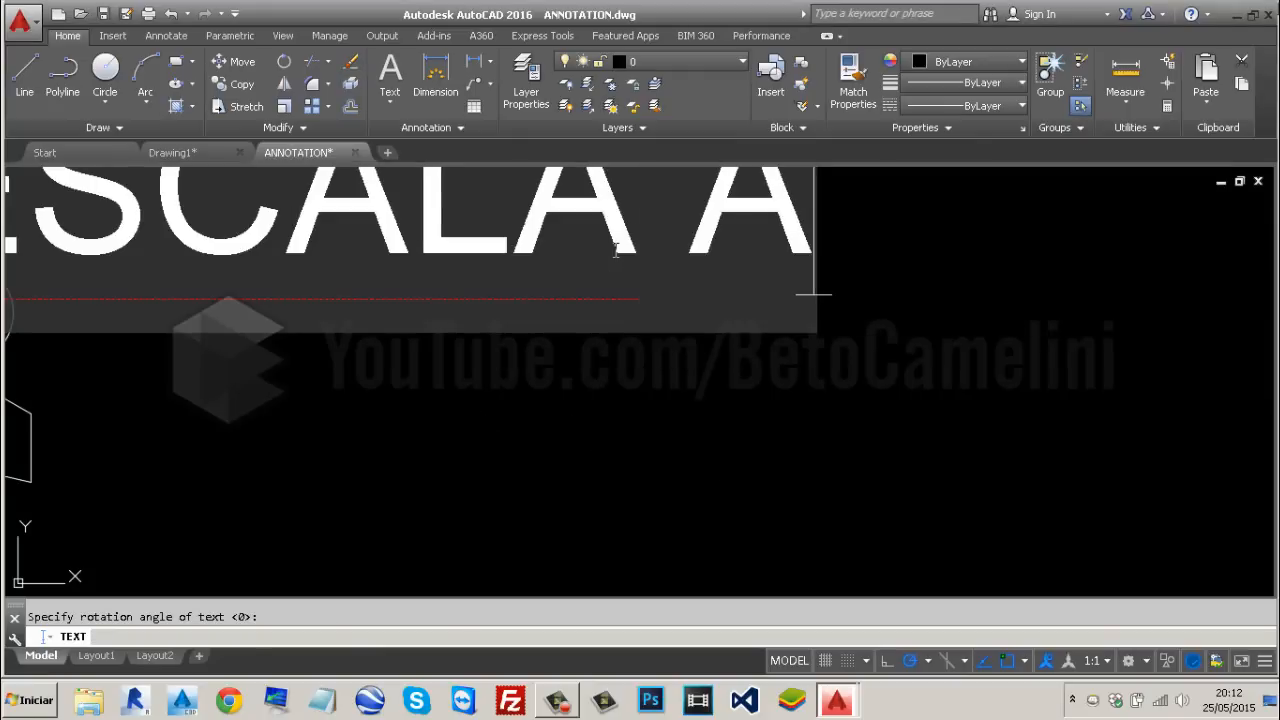
{"action": "type", "text": "NOTA"}
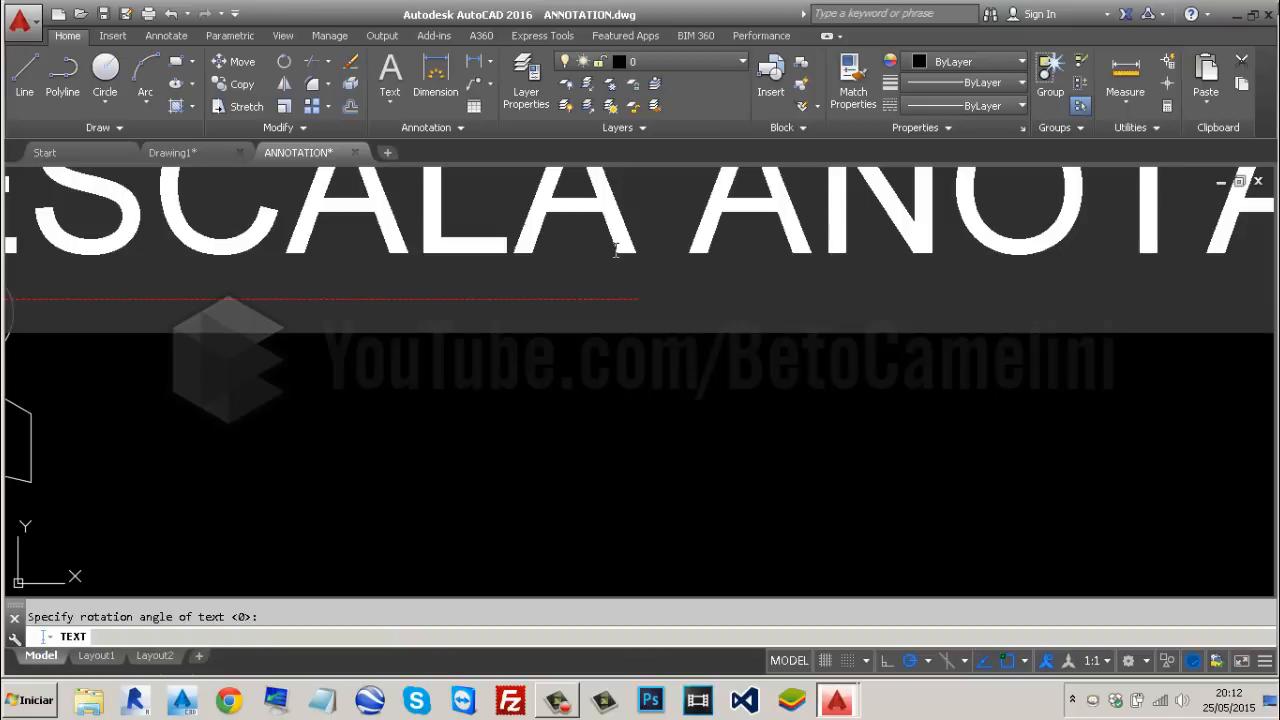
{"action": "key", "text": "Return"}
{"action": "key", "text": "Return"}
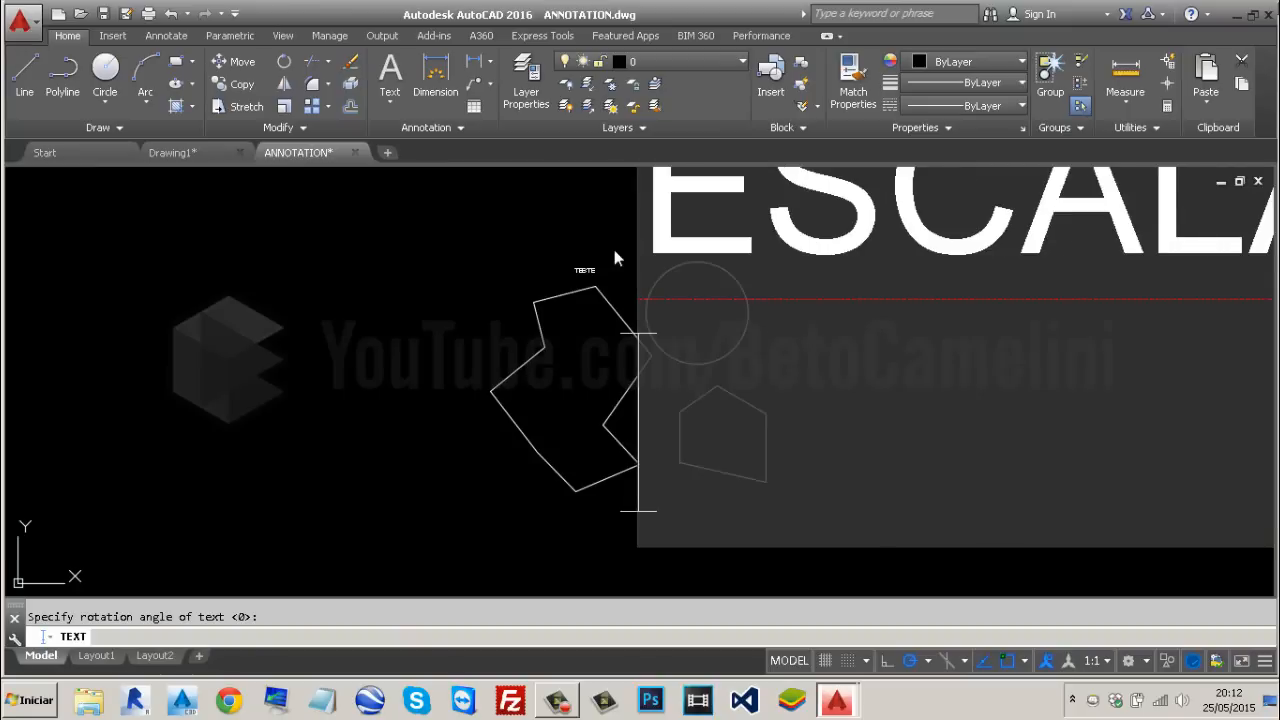
{"action": "scroll", "coordinate": [614, 250], "scroll_direction": "down", "scroll_amount": 5}
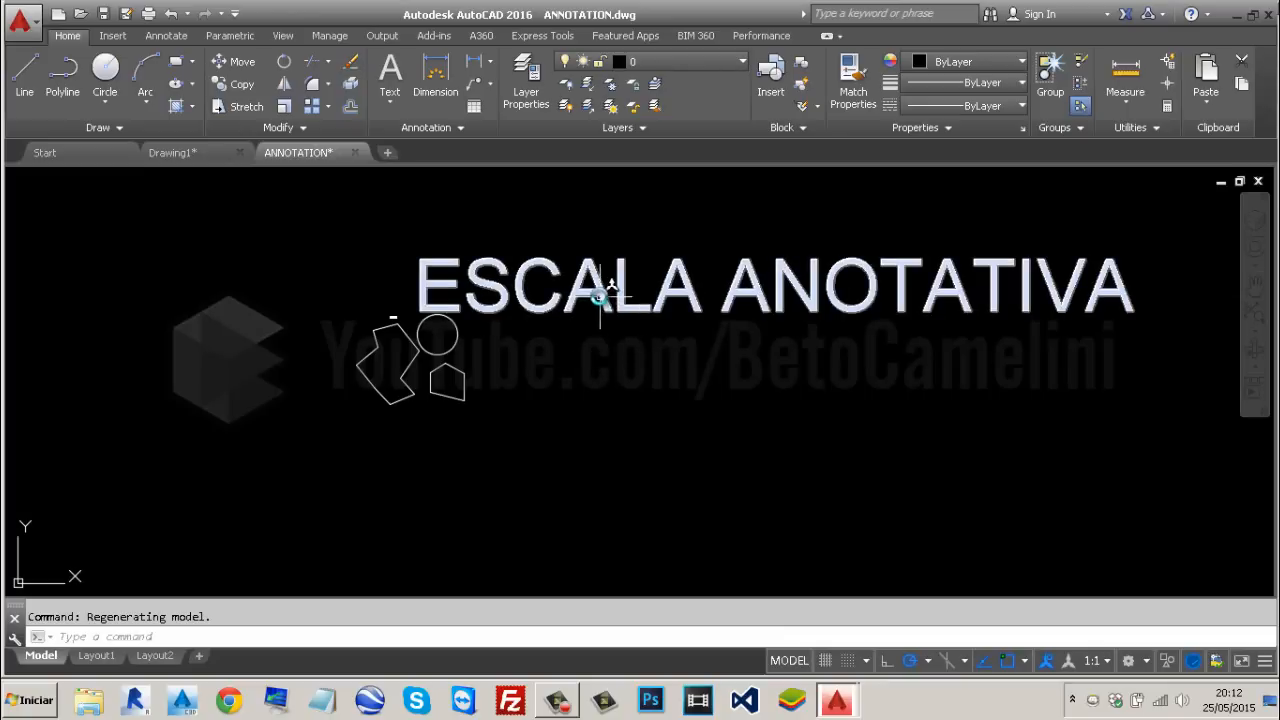
Add the annotative scales 1:10 (metros), 1:25 (metros) and 1:50 (metros) to the ESCALA ANOTATIVA text.
{"action": "left_click", "coordinate": [600, 297]}
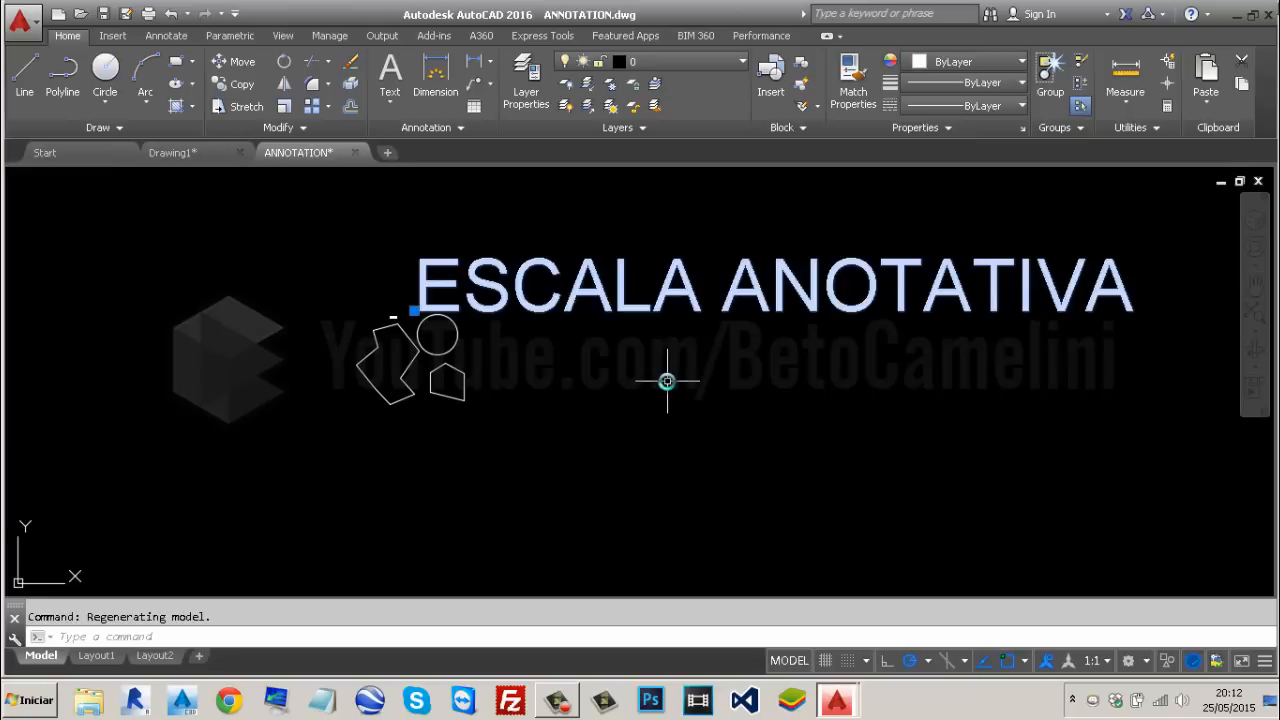
{"action": "key", "text": "ctrl+1"}
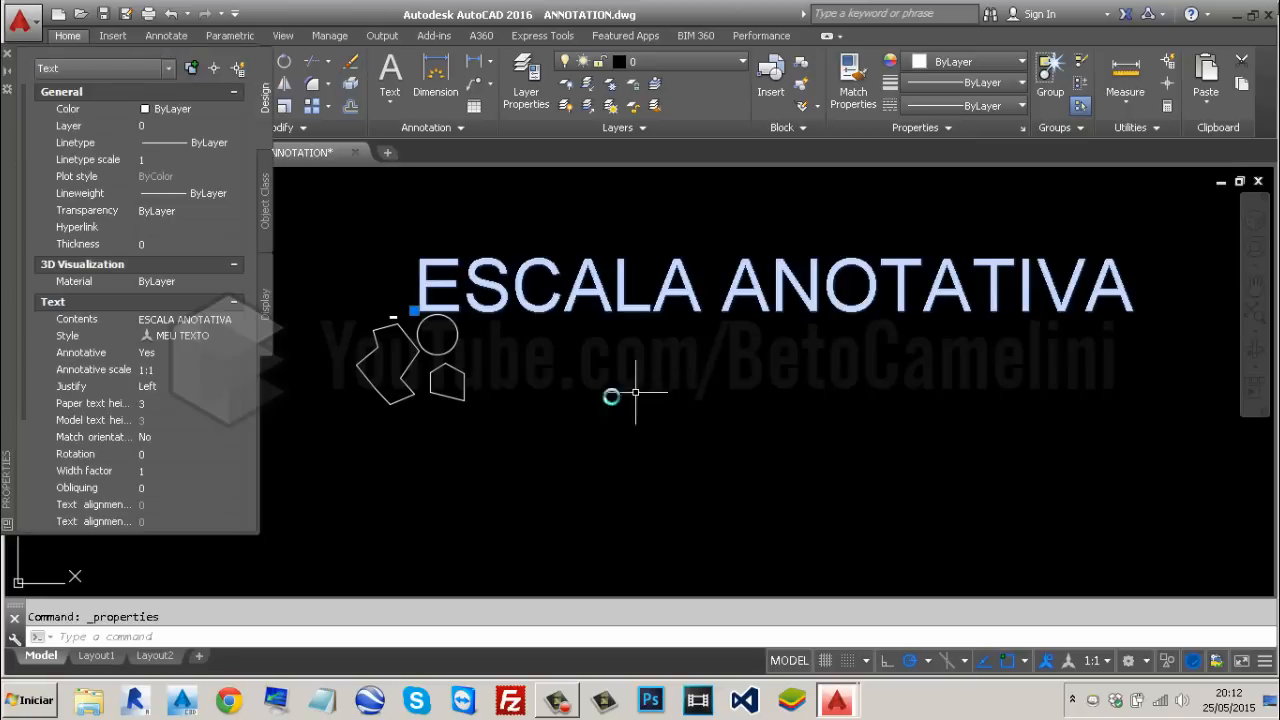
{"action": "left_click", "coordinate": [191, 375]}
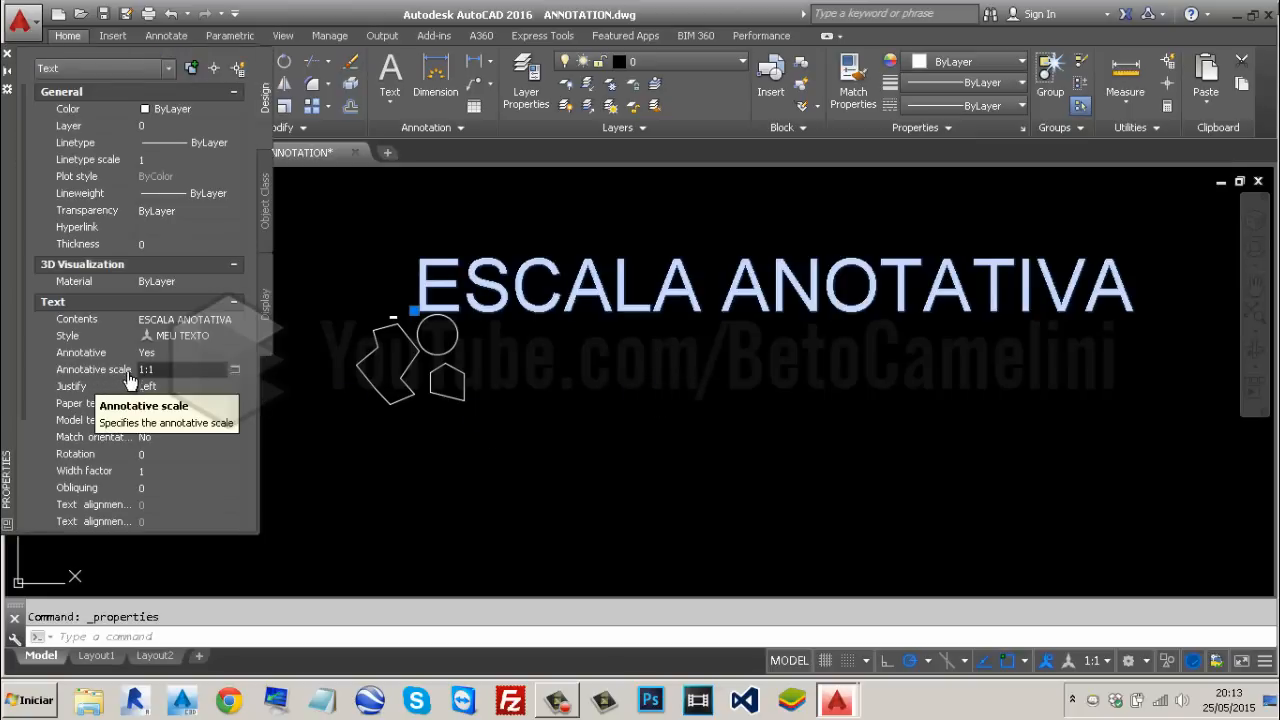
{"action": "left_click", "coordinate": [234, 370]}
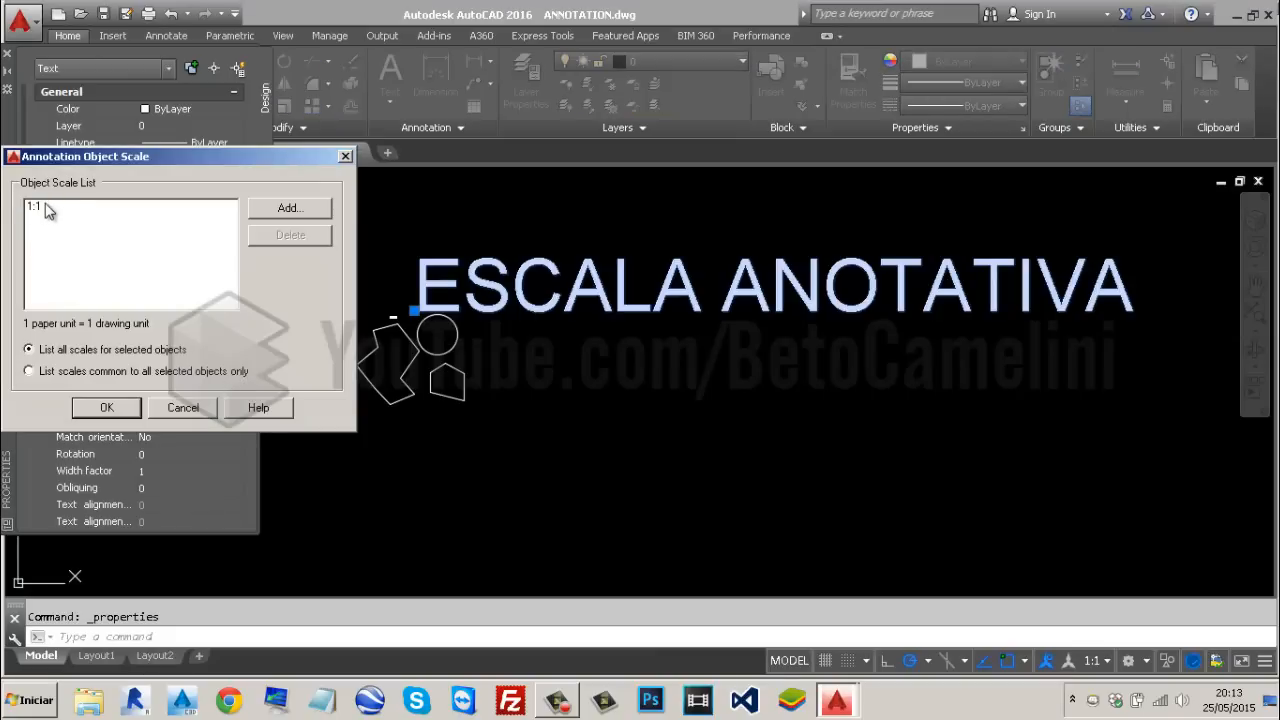
{"action": "left_click", "coordinate": [289, 209]}
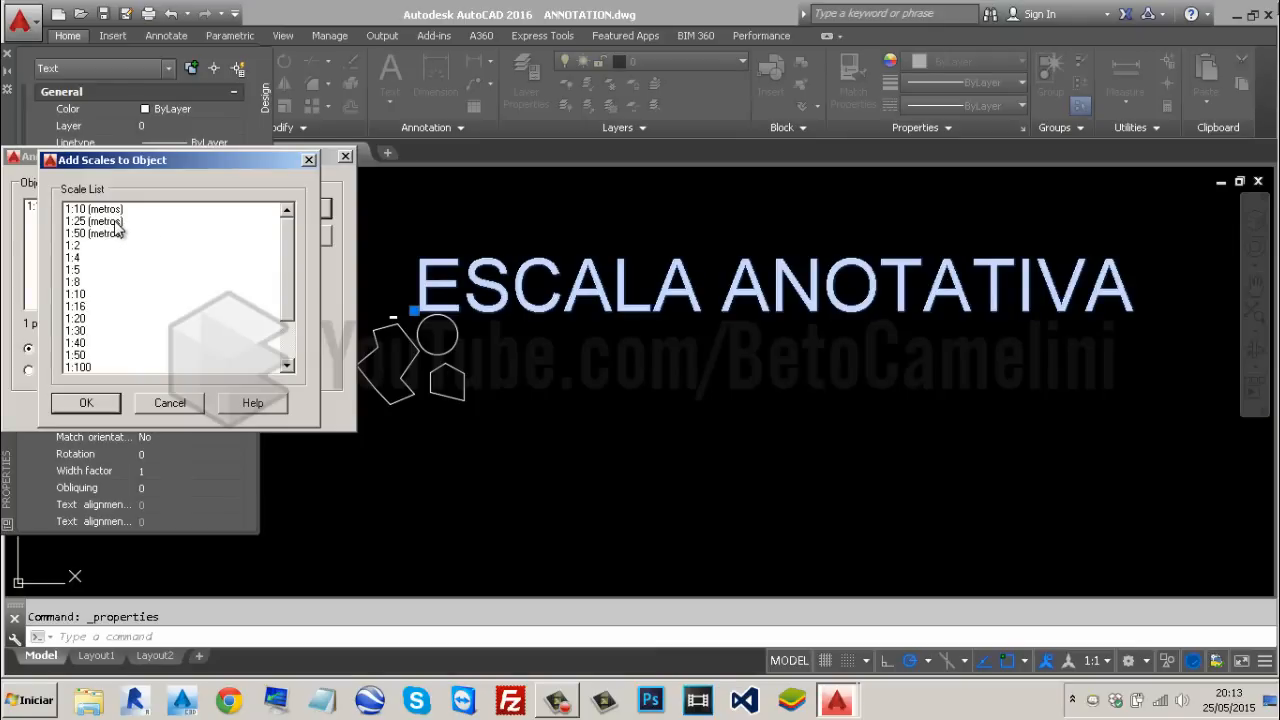
{"action": "left_click", "coordinate": [116, 222]}
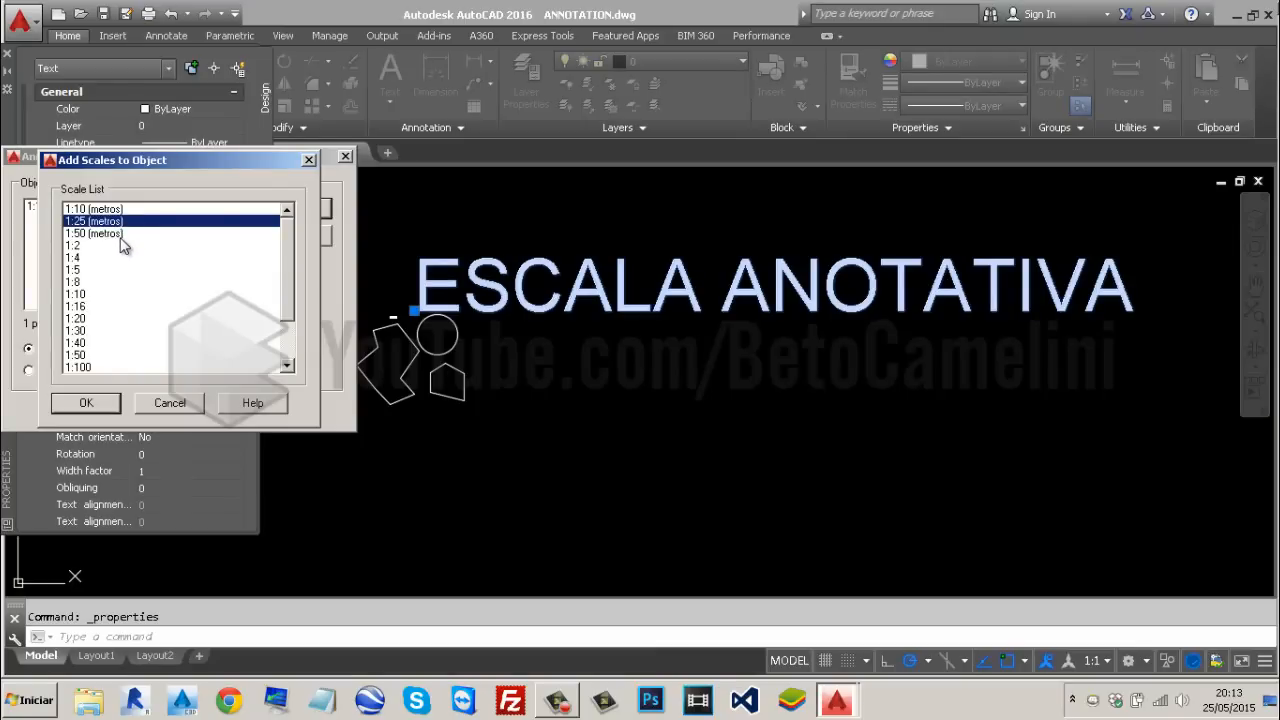
{"action": "left_click", "coordinate": [120, 234], "text": "ctrl"}
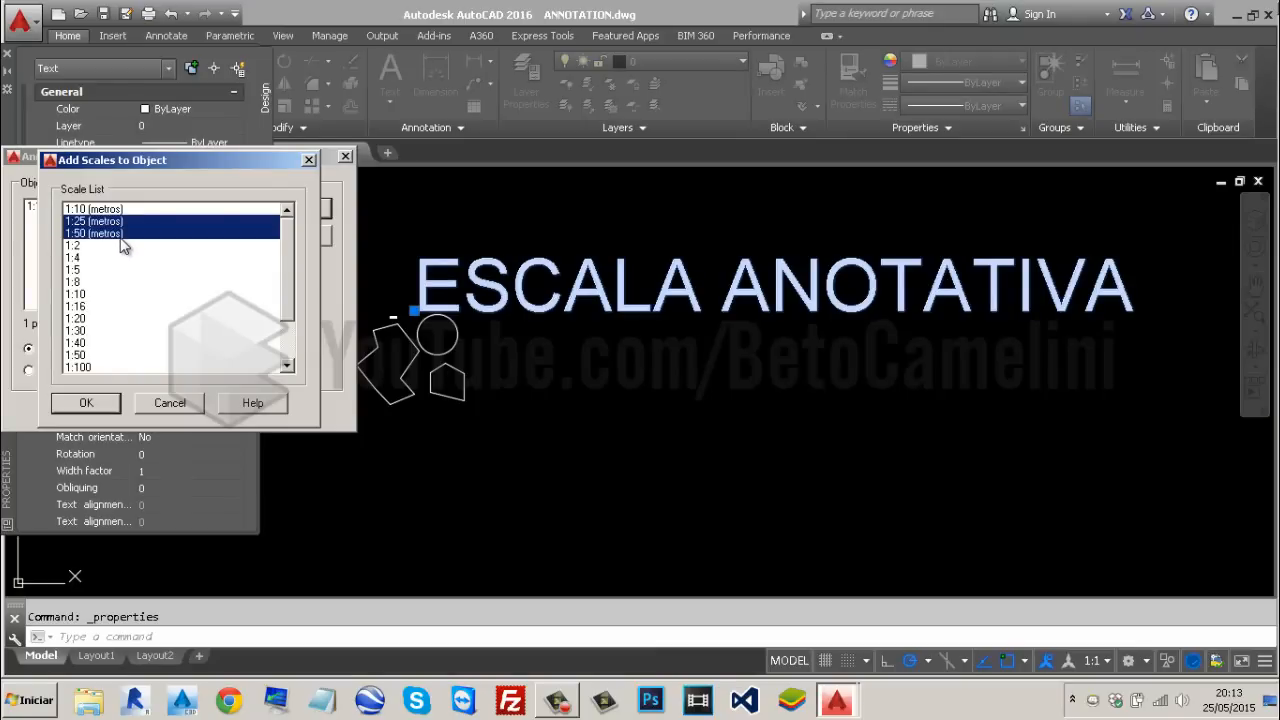
{"action": "left_click", "coordinate": [100, 408]}
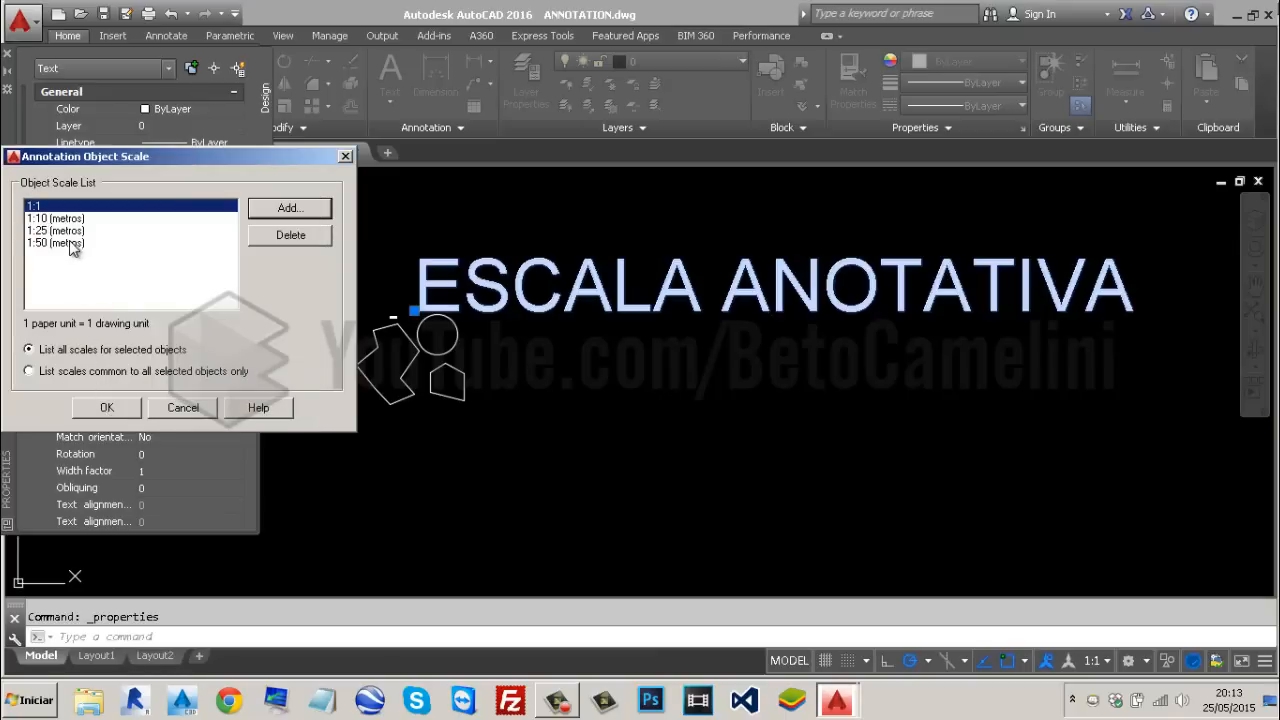
Delete the 1:1 scale from the ESCALA ANOTATIVA text's scale list, accept the change and deselect the text.
{"action": "left_click", "coordinate": [268, 238]}
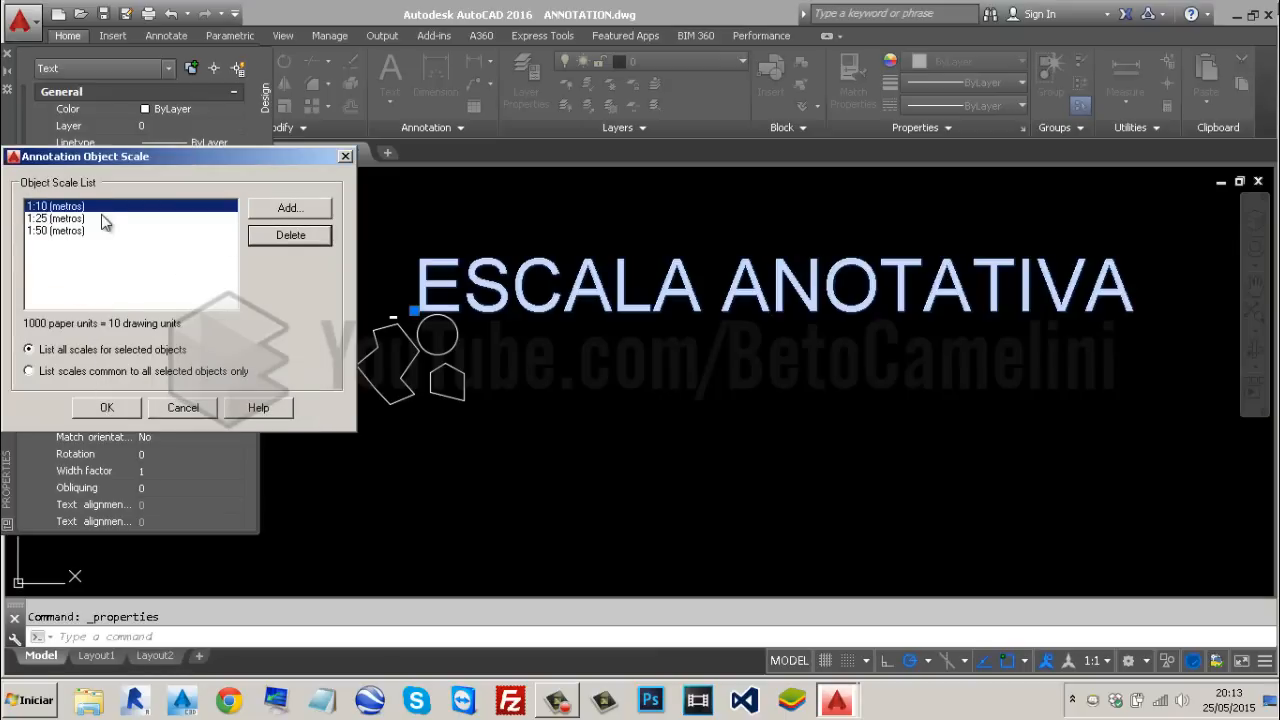
{"action": "left_click", "coordinate": [107, 407]}
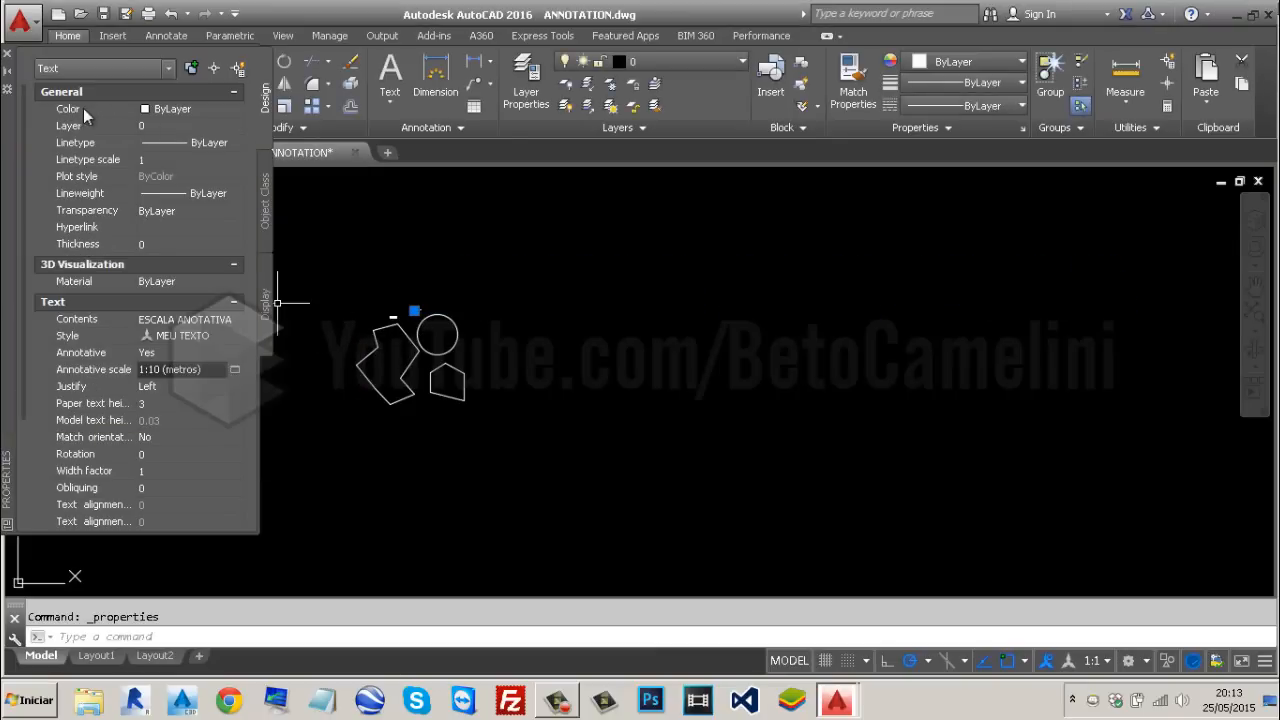
{"action": "left_click", "coordinate": [7, 54]}
{"action": "key", "text": "Escape"}
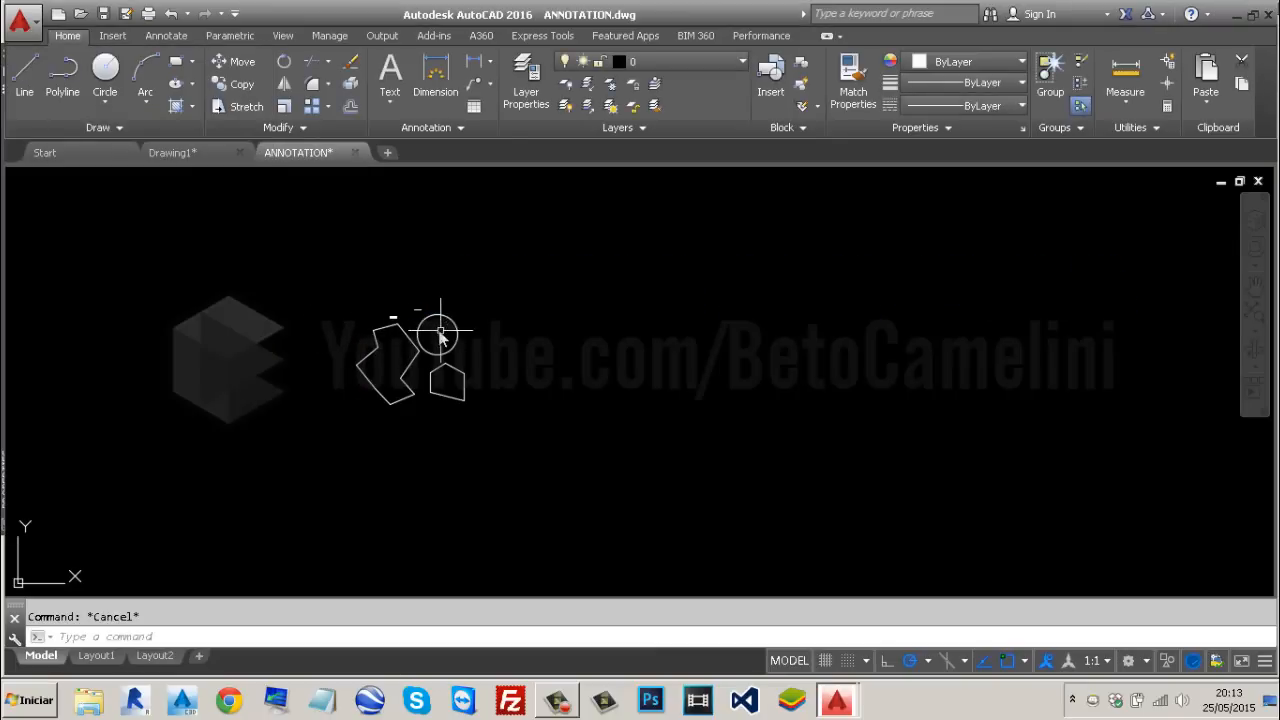
Cycle the model space annotation scale through 1:10 (metros), 1:25 (metros) and 1:50 (metros), checking the text size near the circle.
{"action": "scroll", "coordinate": [440, 335], "scroll_direction": "up", "scroll_amount": 10}
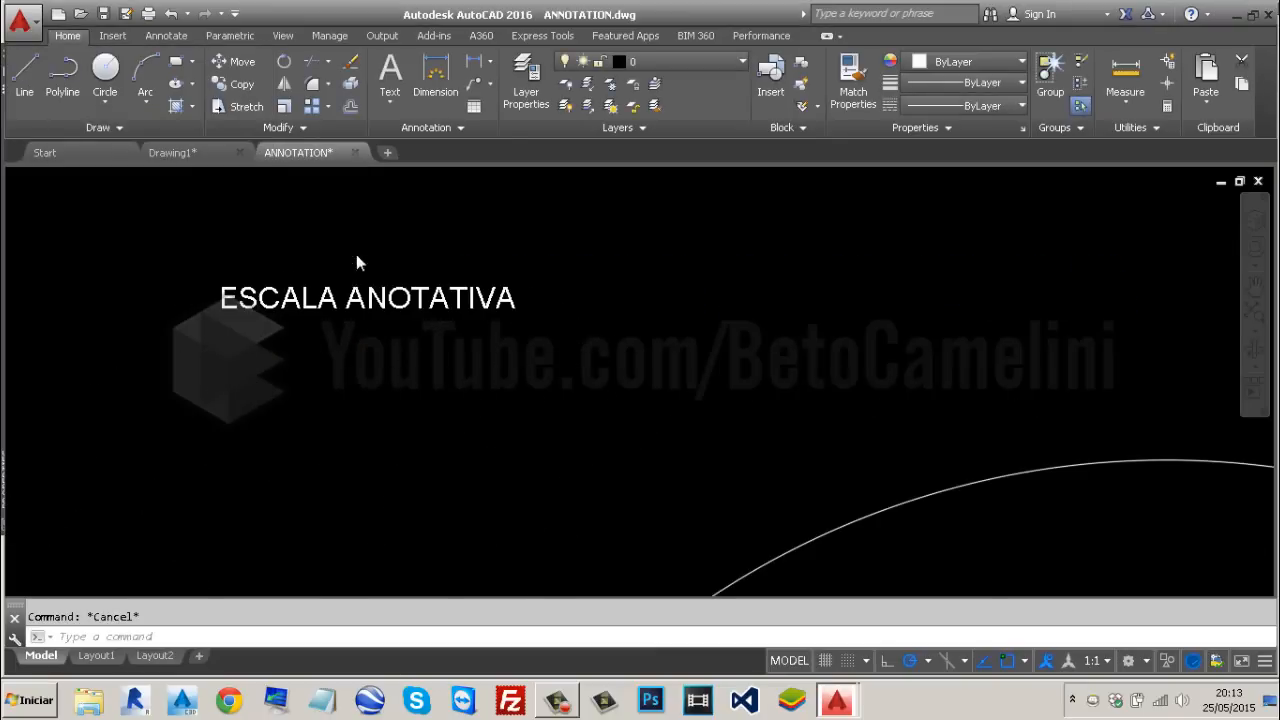
{"action": "scroll", "coordinate": [357, 258], "scroll_direction": "down", "scroll_amount": 8}
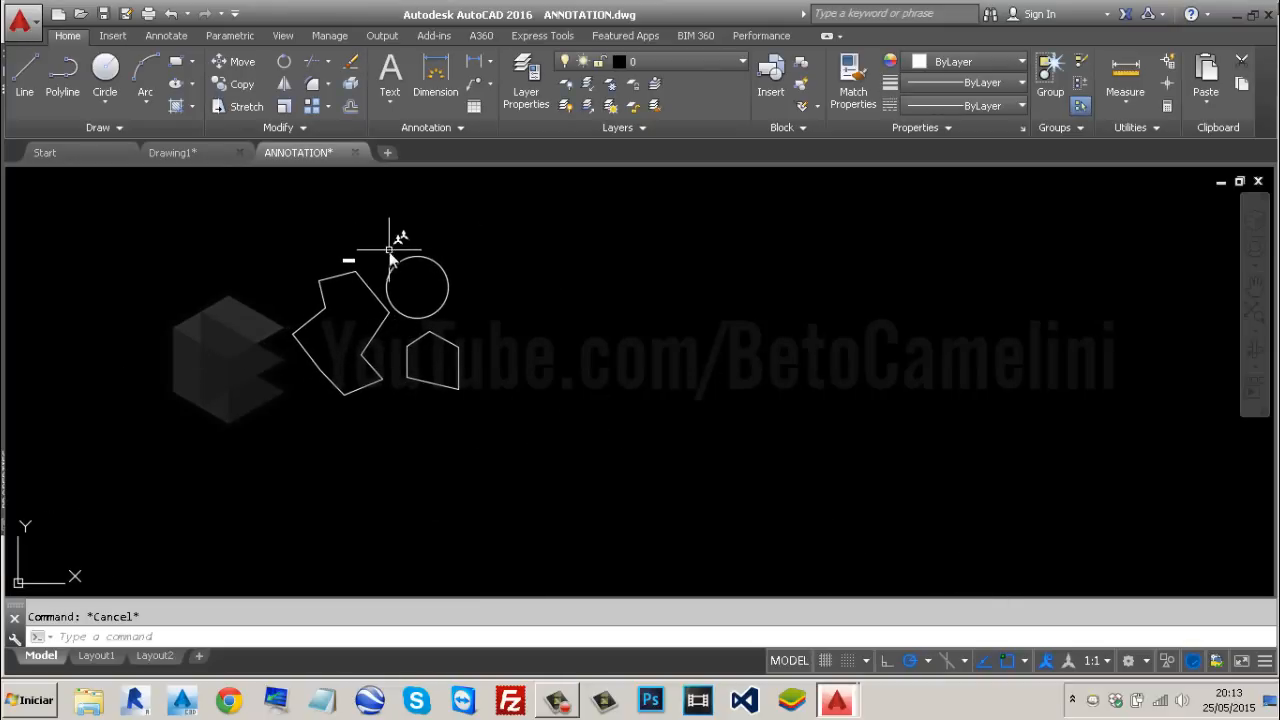
{"action": "left_click", "coordinate": [1105, 662]}
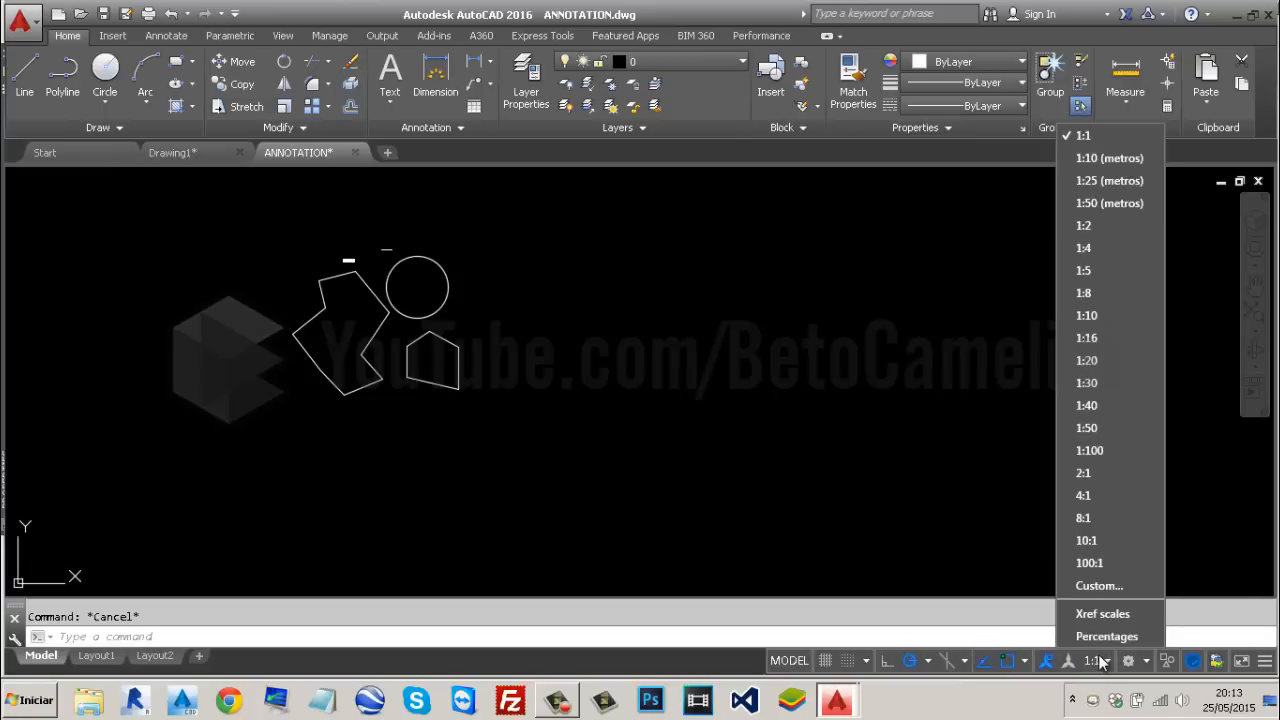
{"action": "left_click", "coordinate": [1085, 159]}
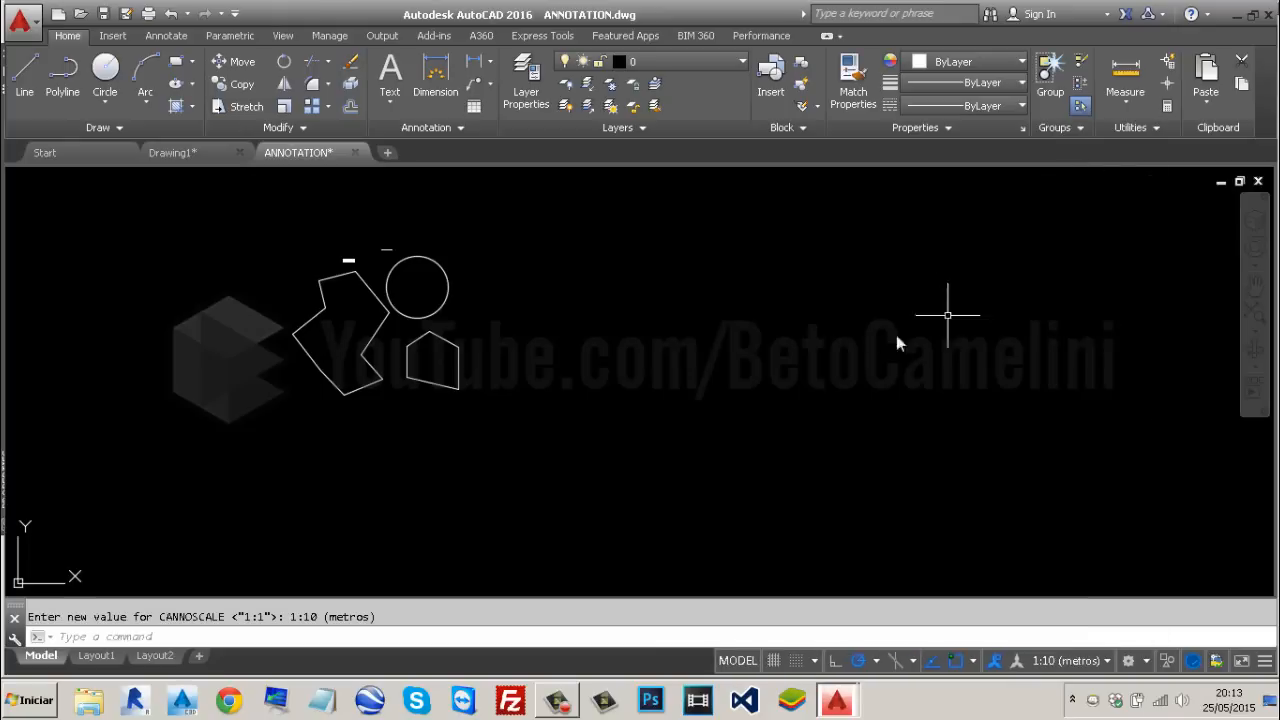
{"action": "scroll", "coordinate": [378, 250], "scroll_direction": "up", "scroll_amount": 8}
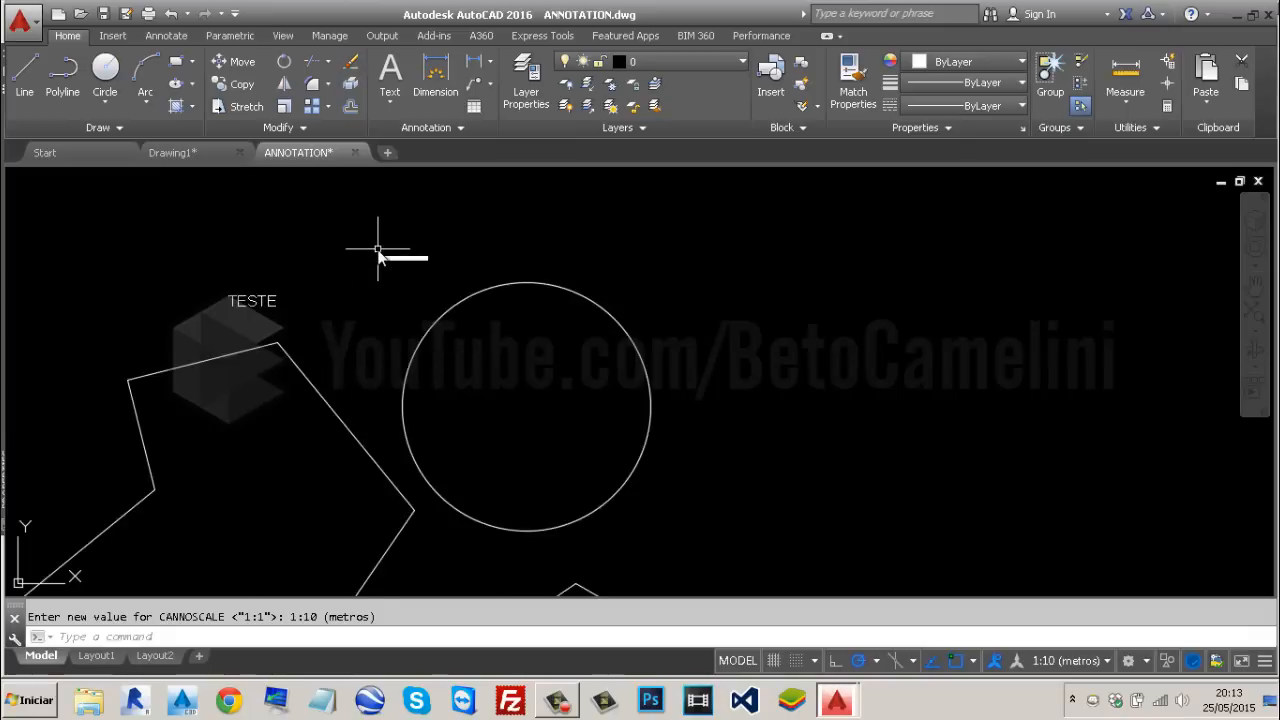
{"action": "scroll", "coordinate": [379, 250], "scroll_direction": "down", "scroll_amount": 2}
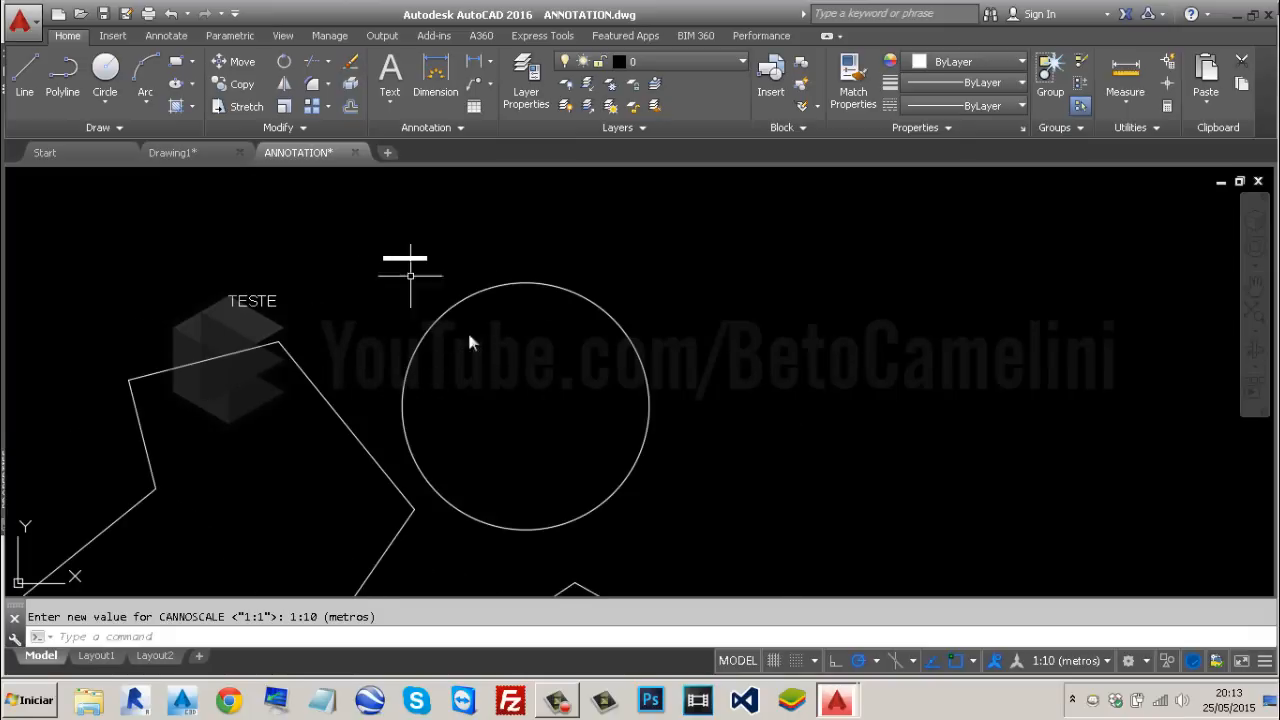
{"action": "left_click", "coordinate": [1062, 661]}
{"action": "left_click", "coordinate": [1039, 178]}
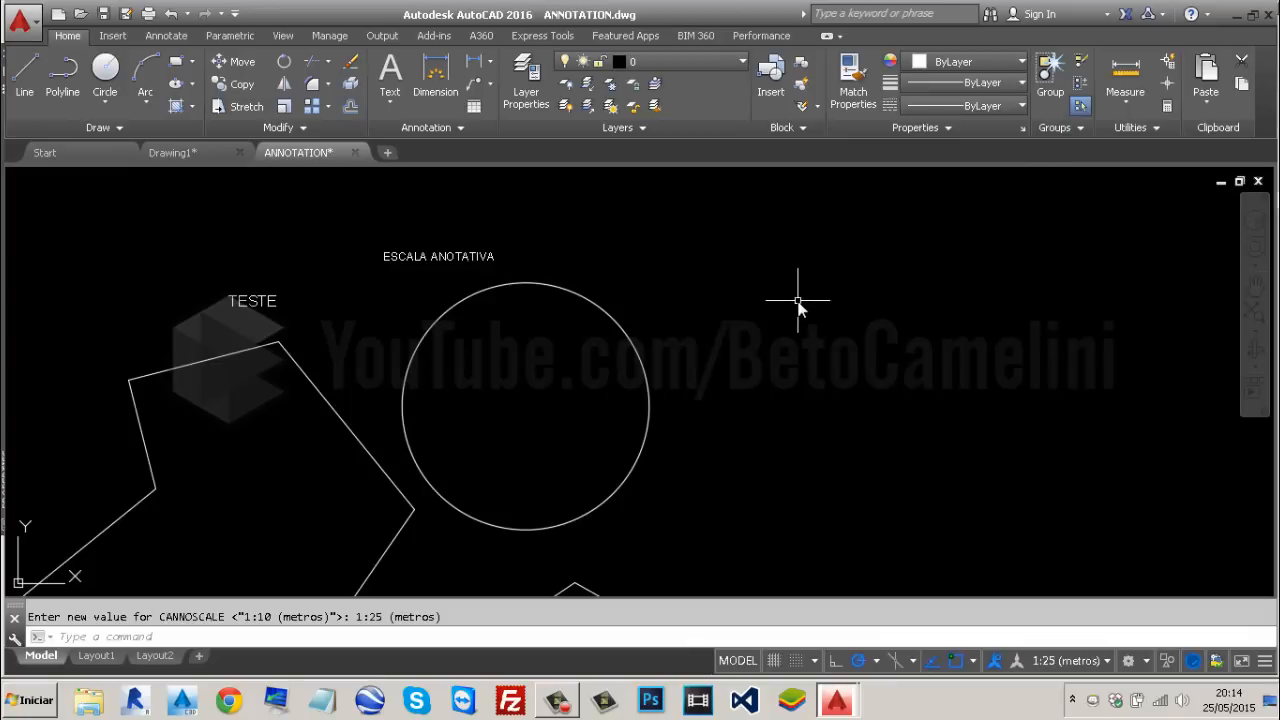
{"action": "left_click", "coordinate": [1058, 664]}
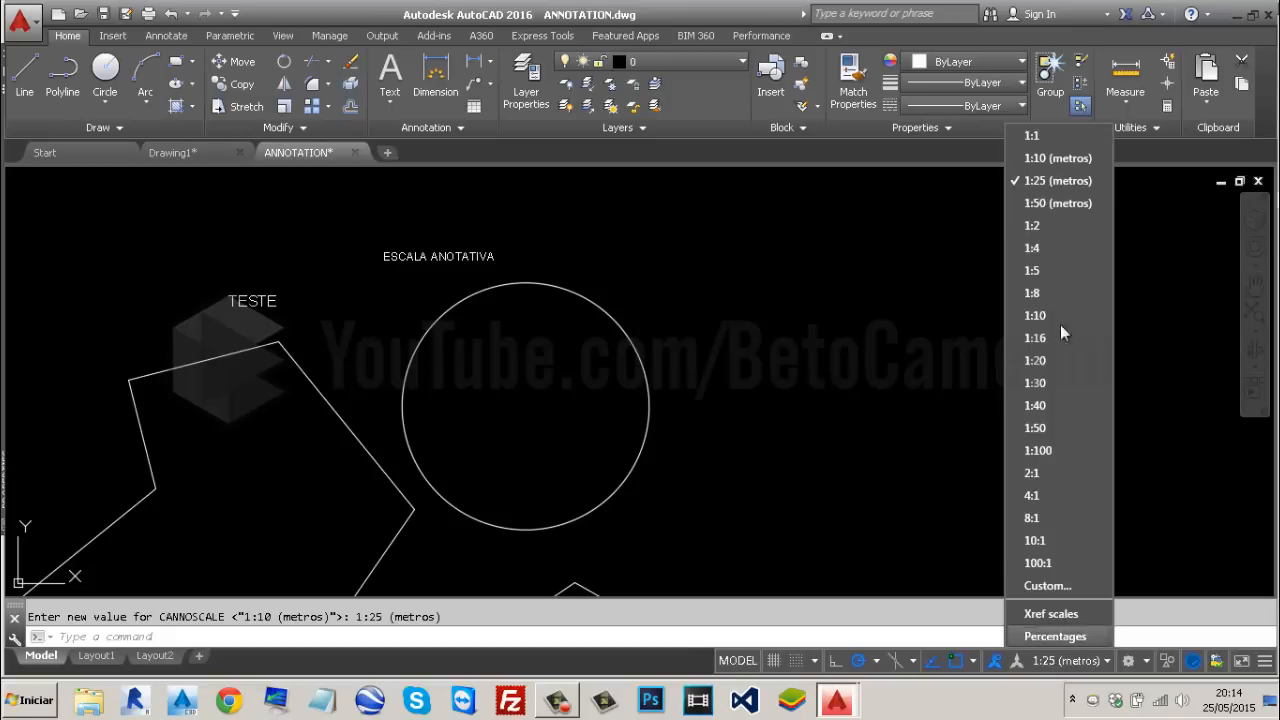
{"action": "left_click", "coordinate": [1040, 202]}
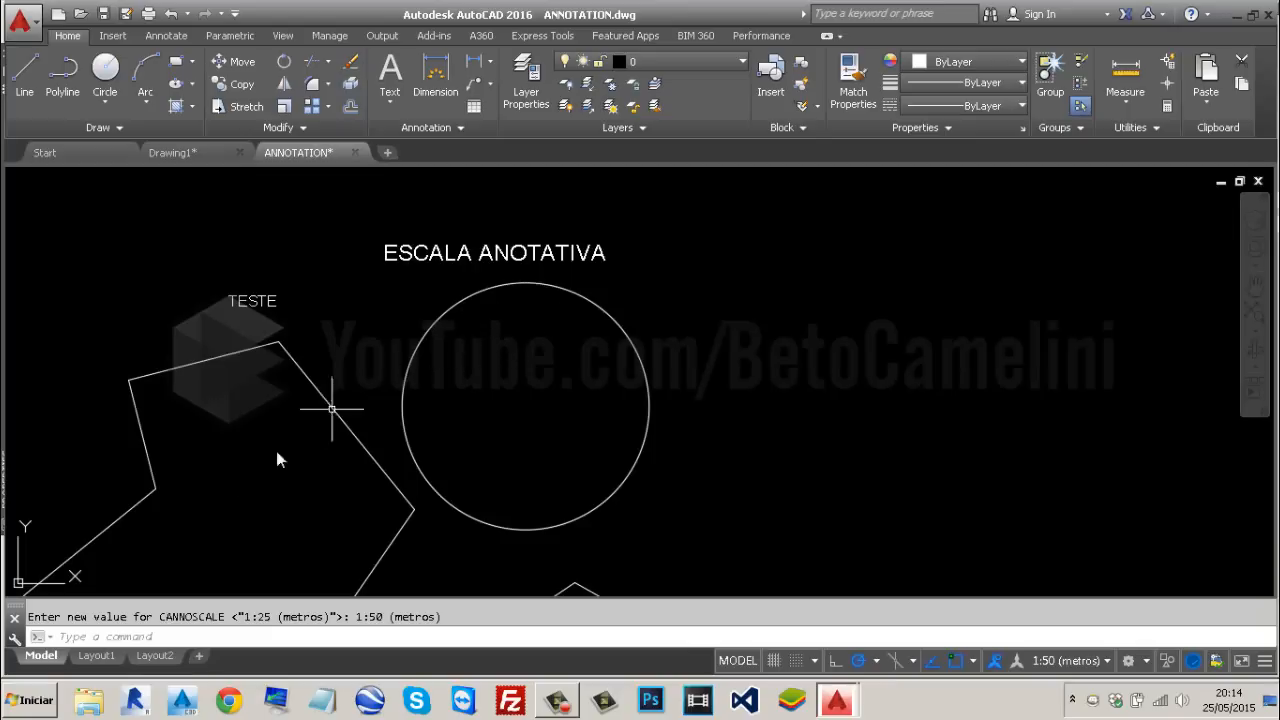
In Layout1, select the viewport and set its scale to 1:10 (metros), followed by 1:50 (metros).
{"action": "left_click", "coordinate": [81, 660]}
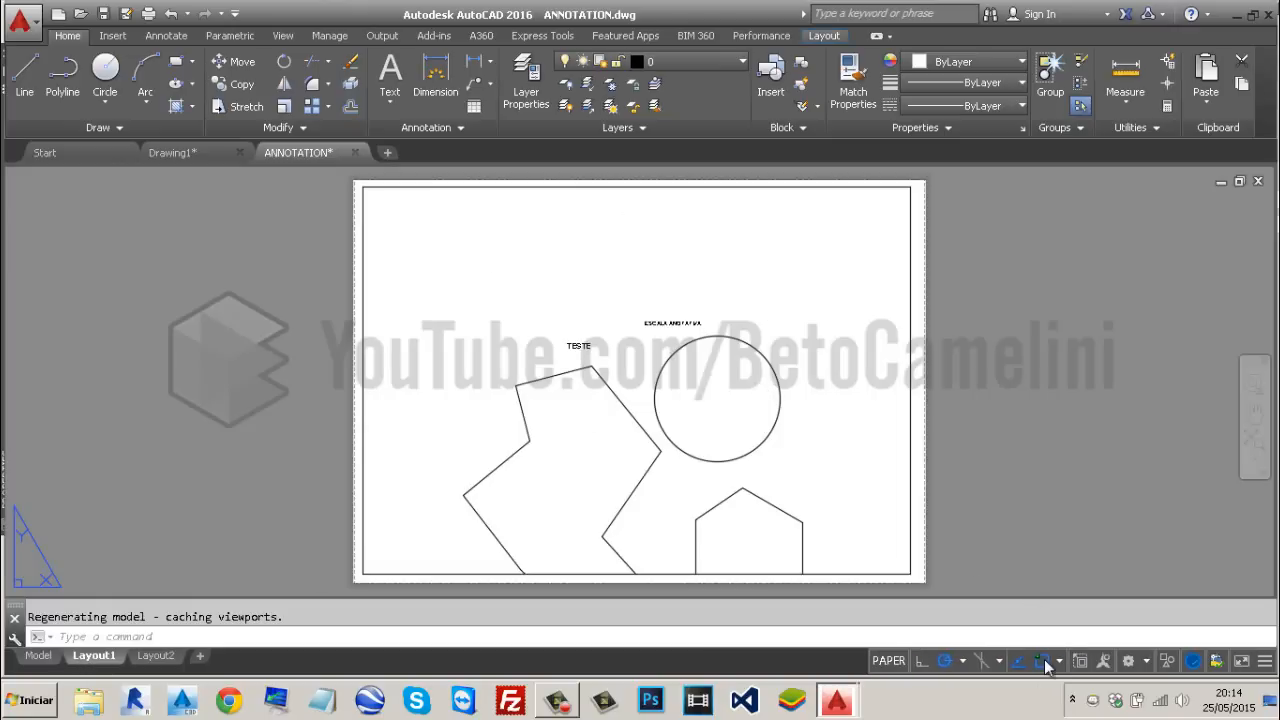
{"action": "left_click", "coordinate": [906, 400]}
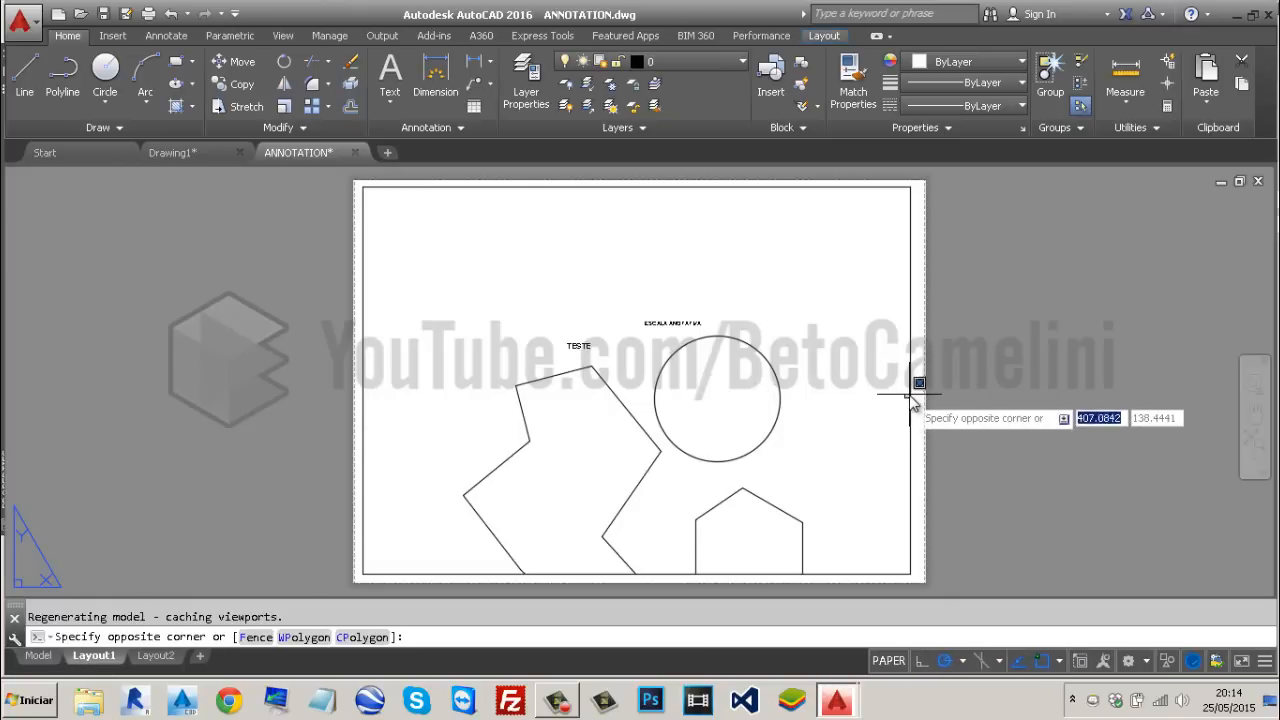
{"action": "left_click", "coordinate": [914, 392]}
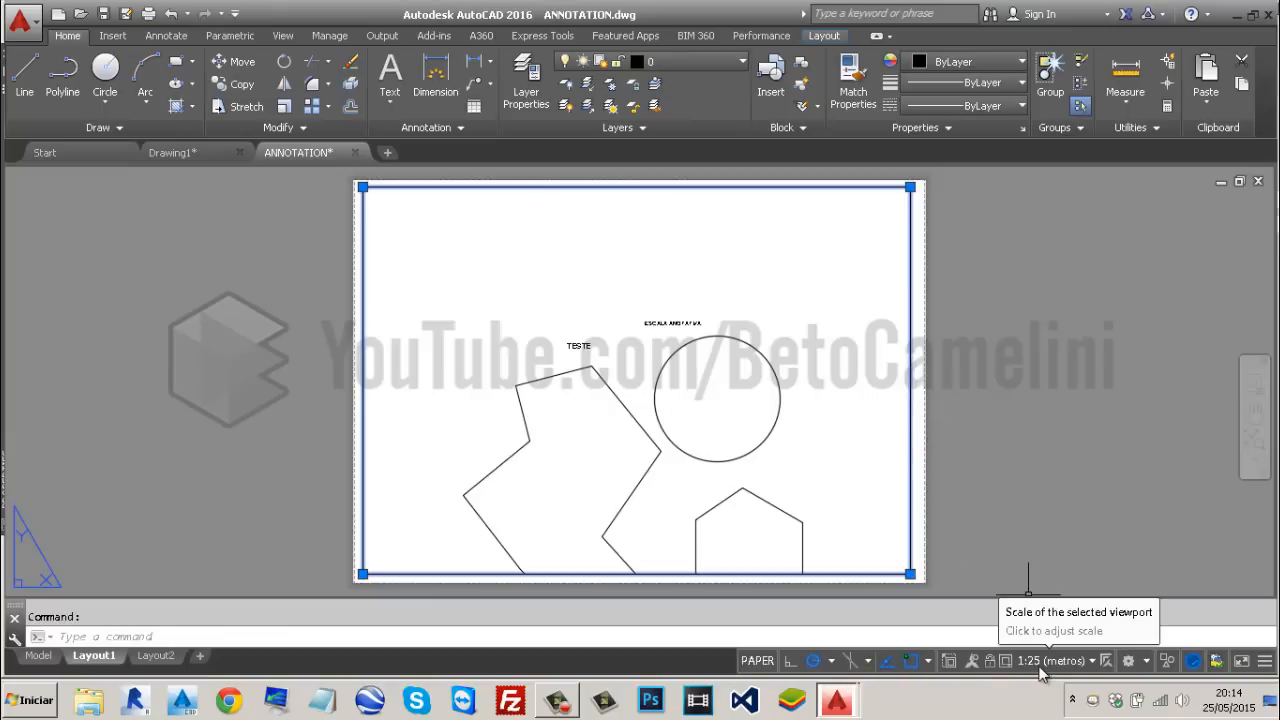
{"action": "left_click", "coordinate": [1042, 664]}
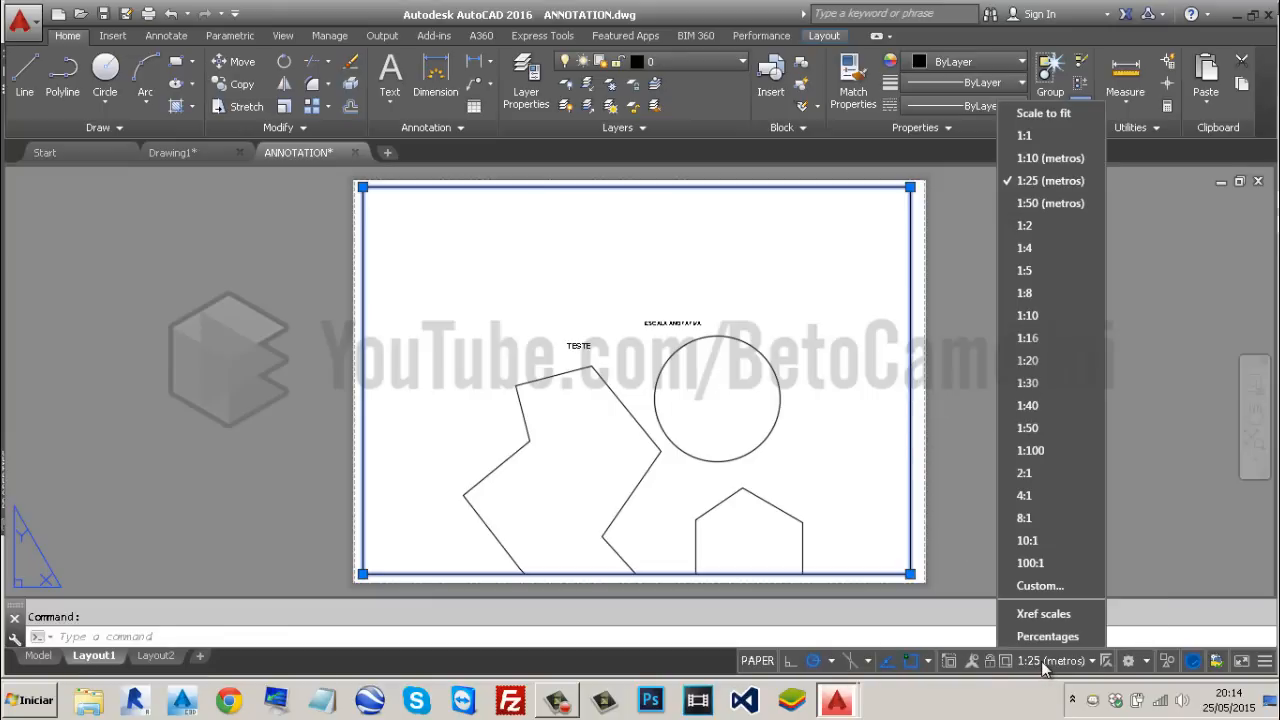
{"action": "left_click", "coordinate": [1028, 158]}
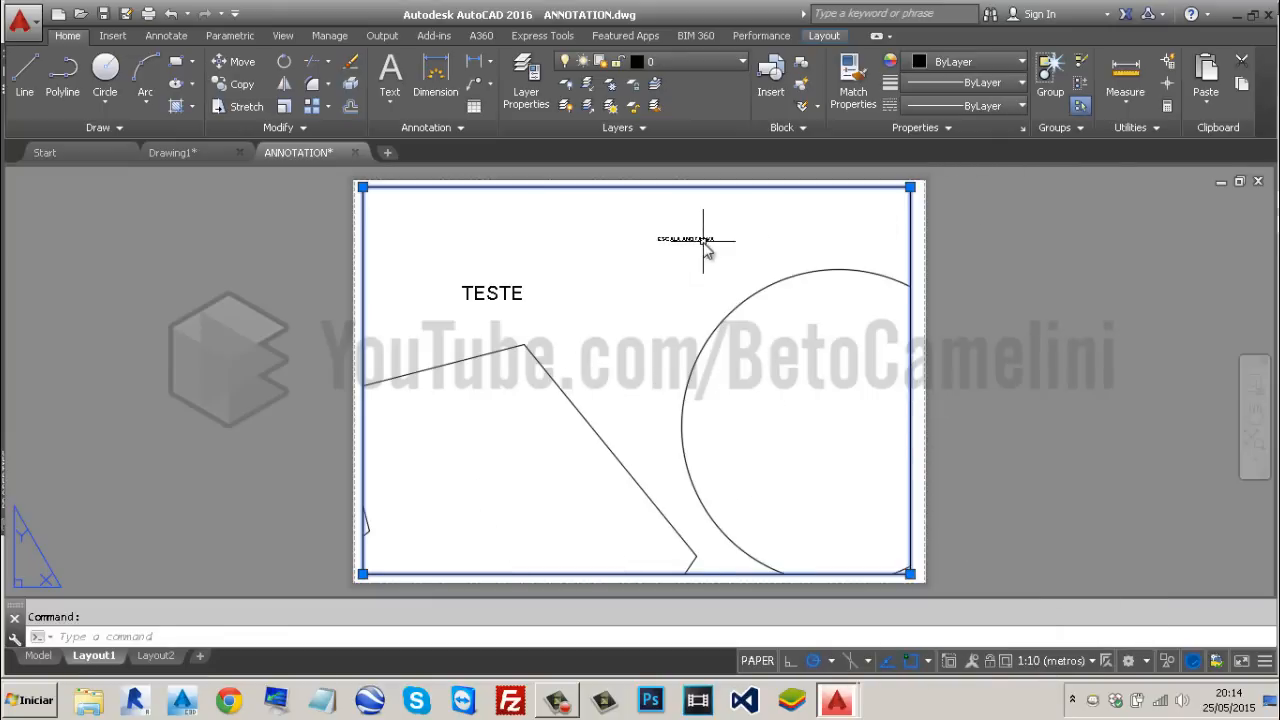
{"action": "left_click", "coordinate": [1035, 664]}
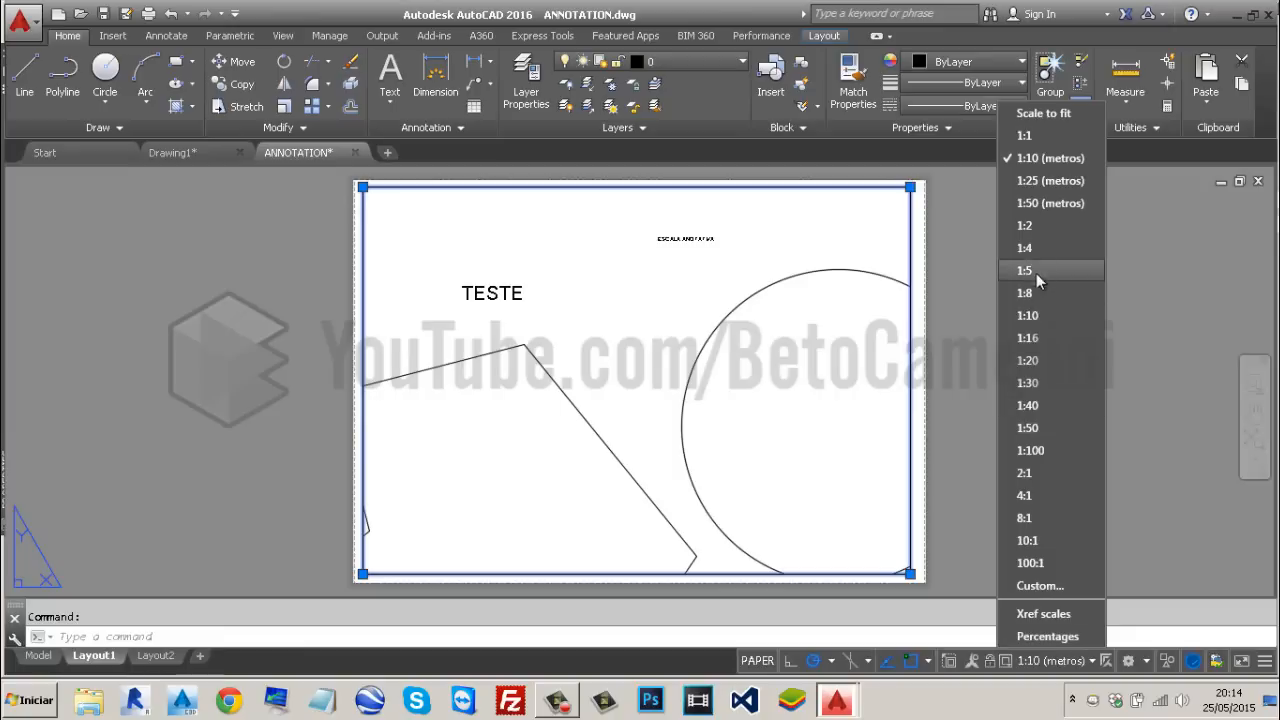
{"action": "left_click", "coordinate": [1048, 204]}
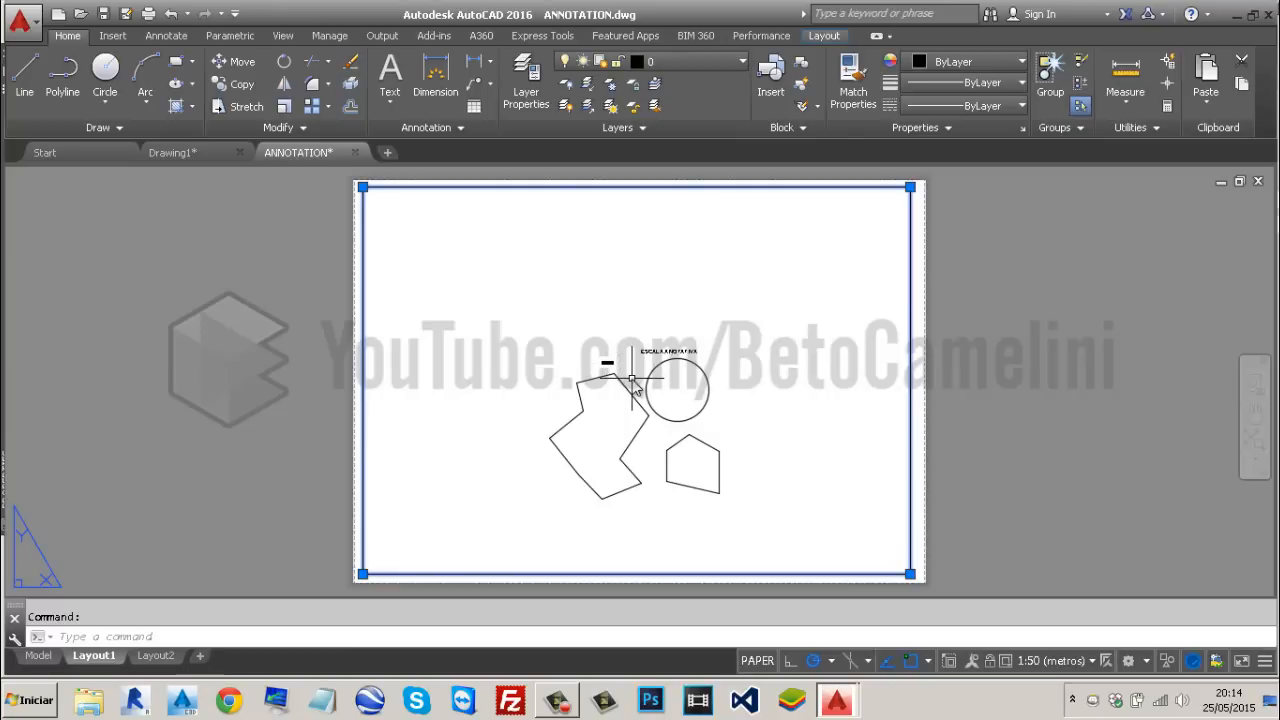
Switch the selected viewport's scale through 1:25 (metros), 1:10 (metros) and 1:50 (metros), comparing the printed size of the ESCALA ANOTATIVA text.
{"action": "scroll", "coordinate": [614, 362], "scroll_direction": "up", "scroll_amount": 5}
{"action": "scroll", "coordinate": [640, 372], "scroll_direction": "down", "scroll_amount": 5}
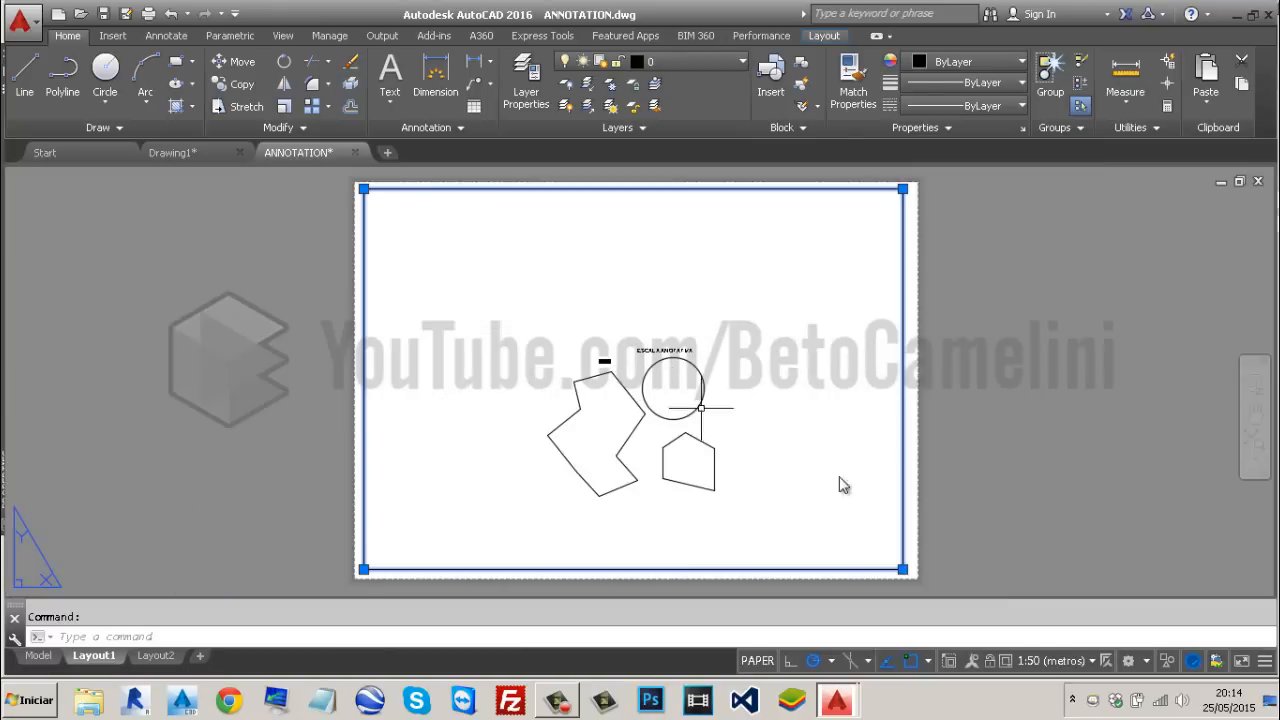
{"action": "left_click", "coordinate": [1052, 664]}
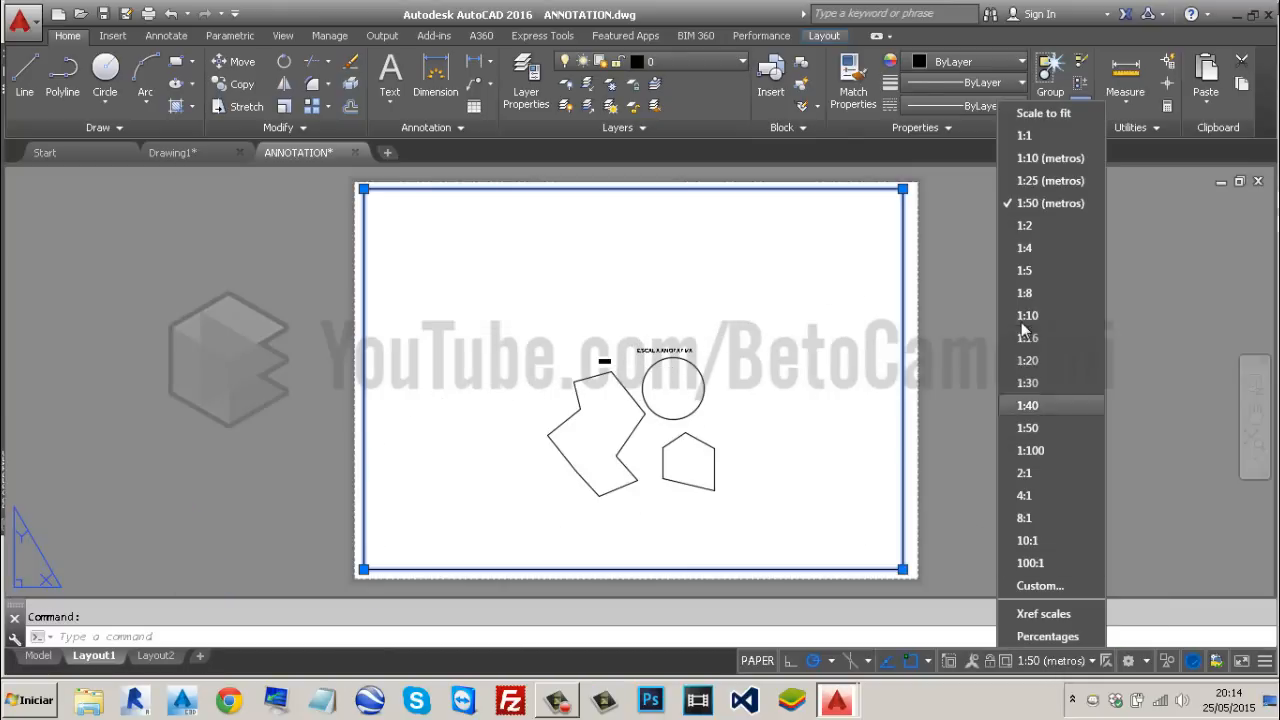
{"action": "left_click", "coordinate": [1045, 181]}
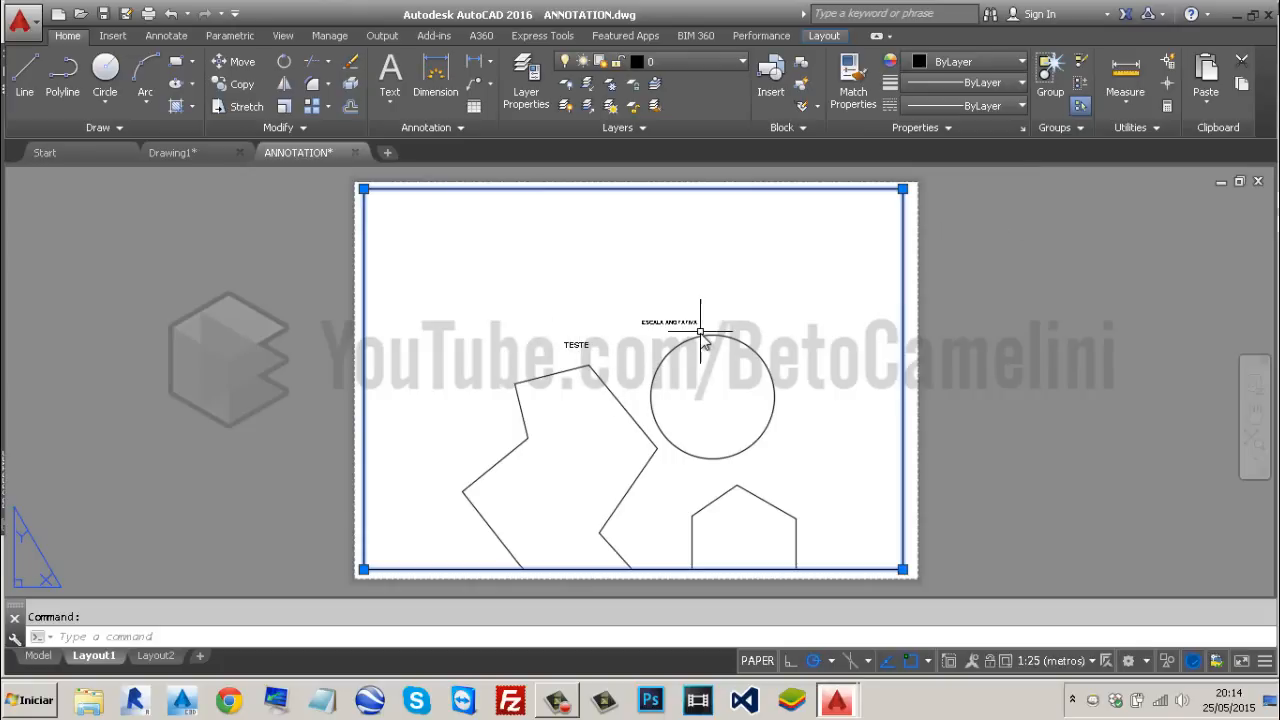
{"action": "left_click", "coordinate": [1050, 664]}
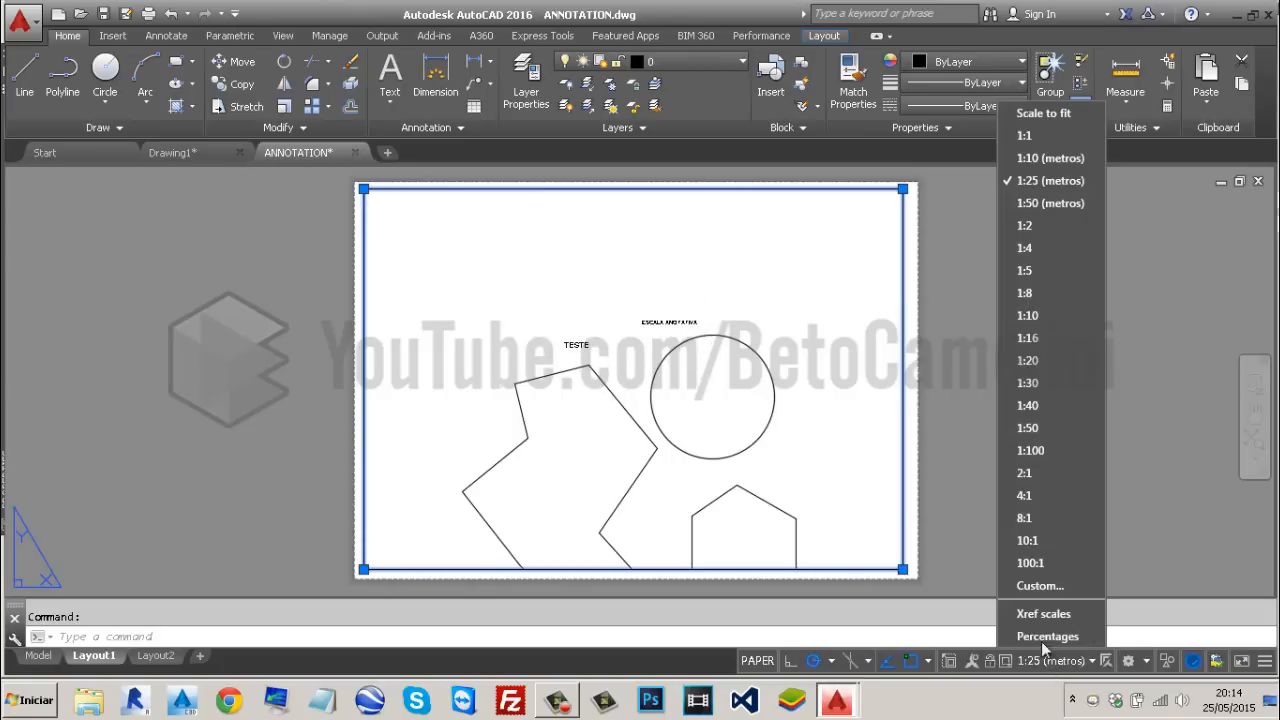
{"action": "left_click", "coordinate": [1044, 158]}
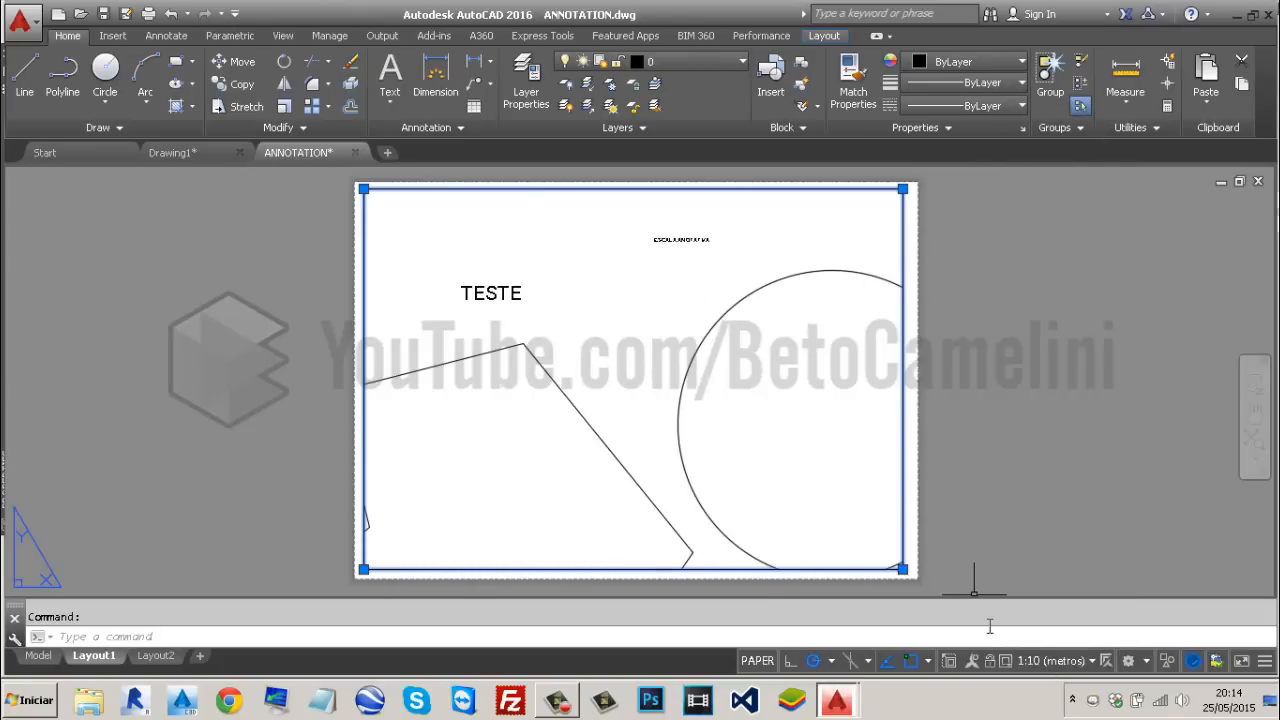
{"action": "left_click", "coordinate": [1044, 664]}
{"action": "left_click", "coordinate": [1032, 202]}
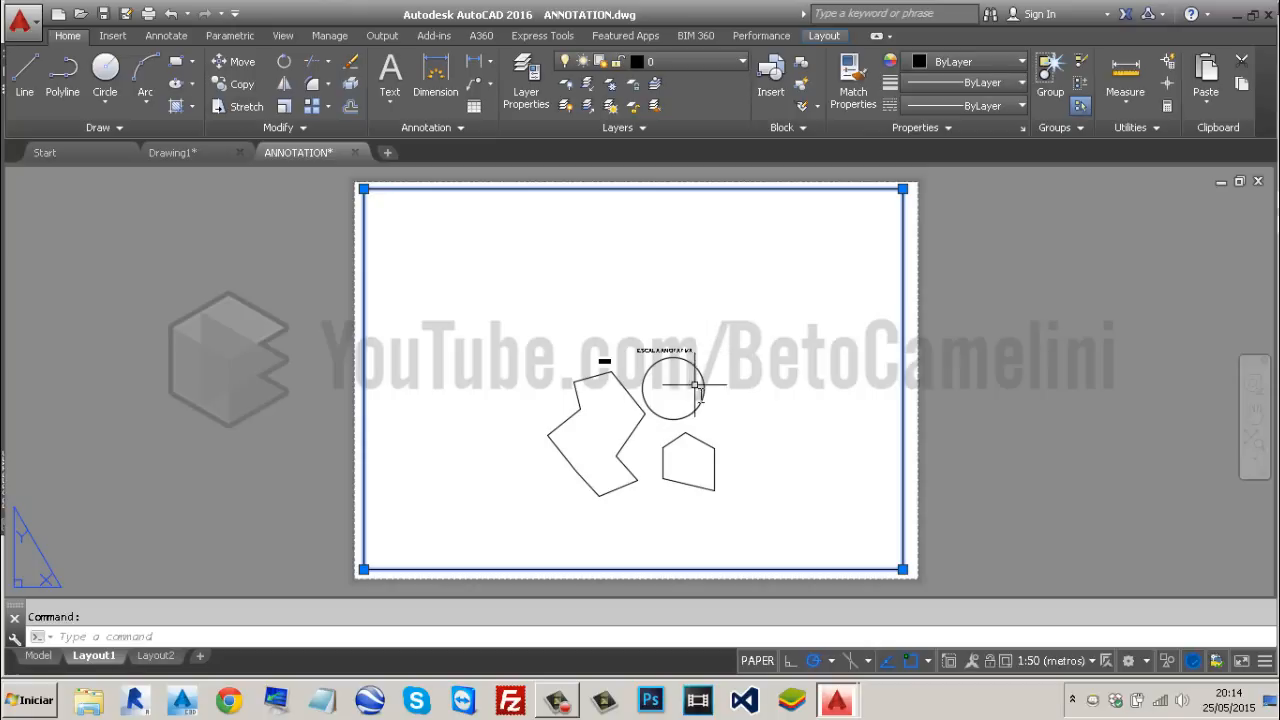
Set the viewport scale to 1:1 and inspect the area above the circle for the annotative text.
{"action": "left_click", "coordinate": [1040, 661]}
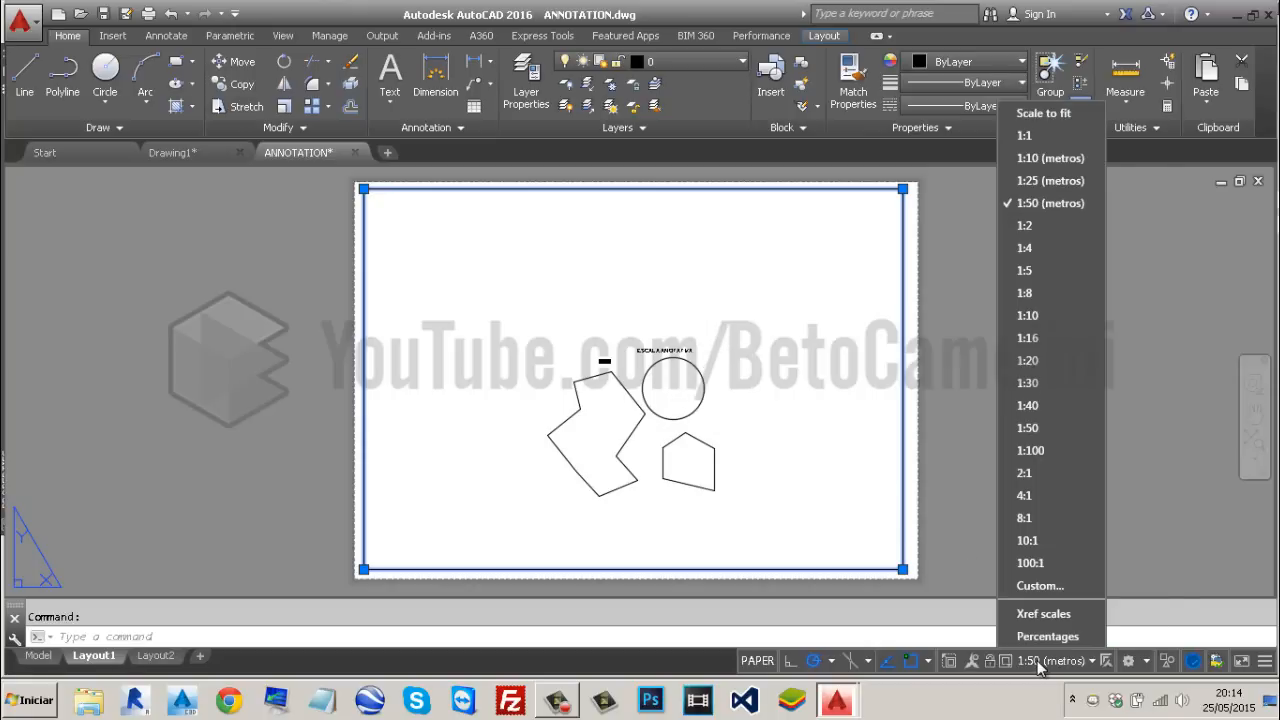
{"action": "left_click", "coordinate": [1042, 135]}
{"action": "scroll", "coordinate": [633, 388], "scroll_direction": "up", "scroll_amount": 8}
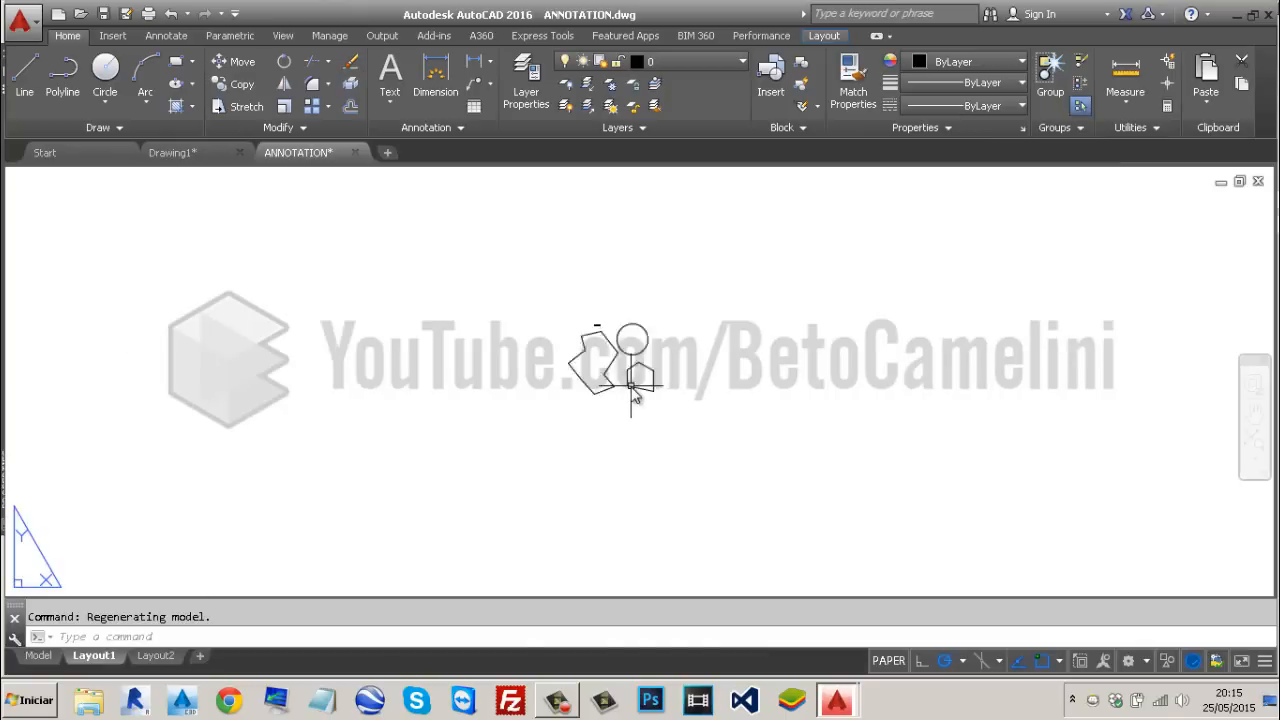
{"action": "scroll", "coordinate": [632, 397], "scroll_direction": "up", "scroll_amount": 2}
{"action": "scroll", "coordinate": [632, 395], "scroll_direction": "down", "scroll_amount": 10}
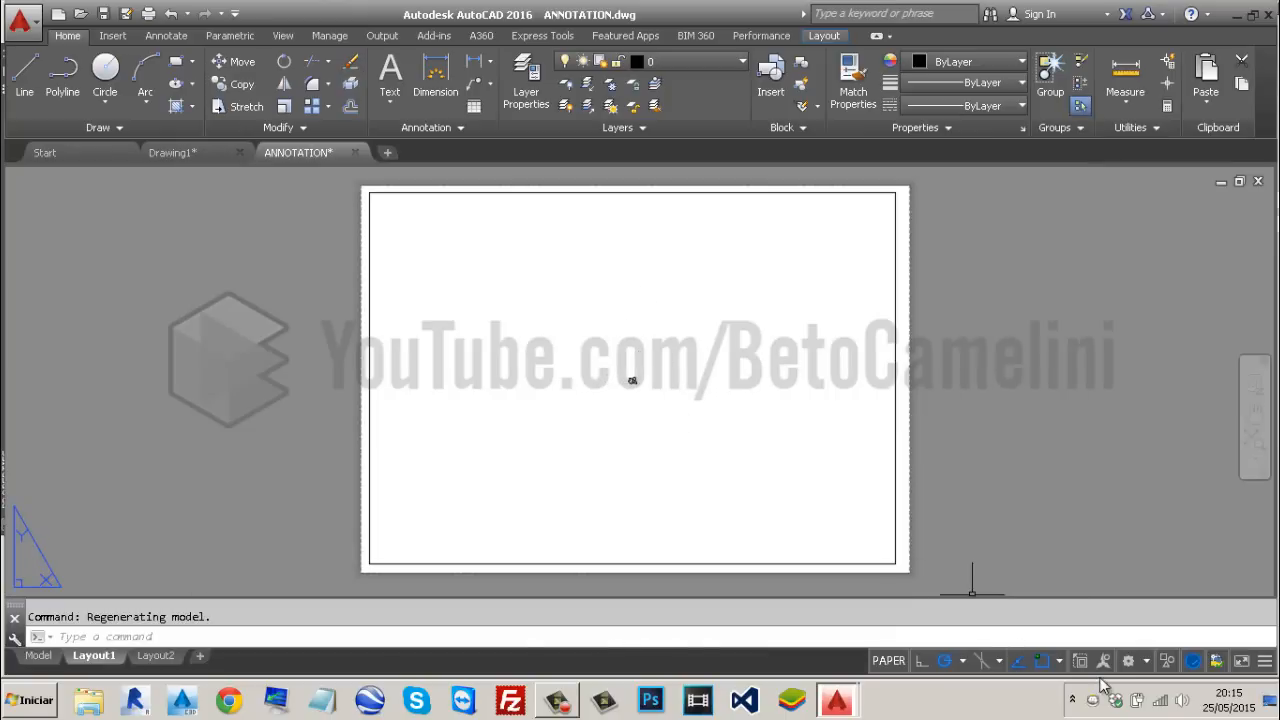
Select the Layout1 viewport, set its scale to 10:1 and inspect the texts around the shapes.
{"action": "left_click", "coordinate": [896, 438]}
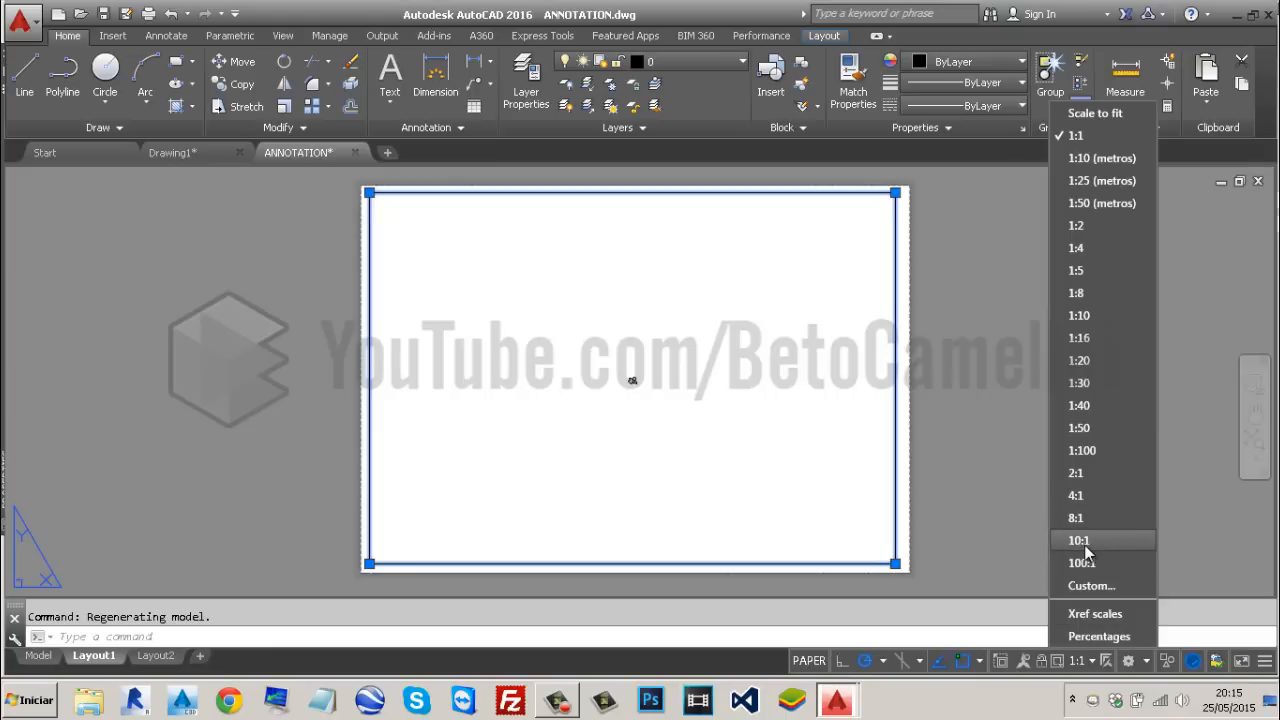
{"action": "left_click", "coordinate": [1084, 544]}
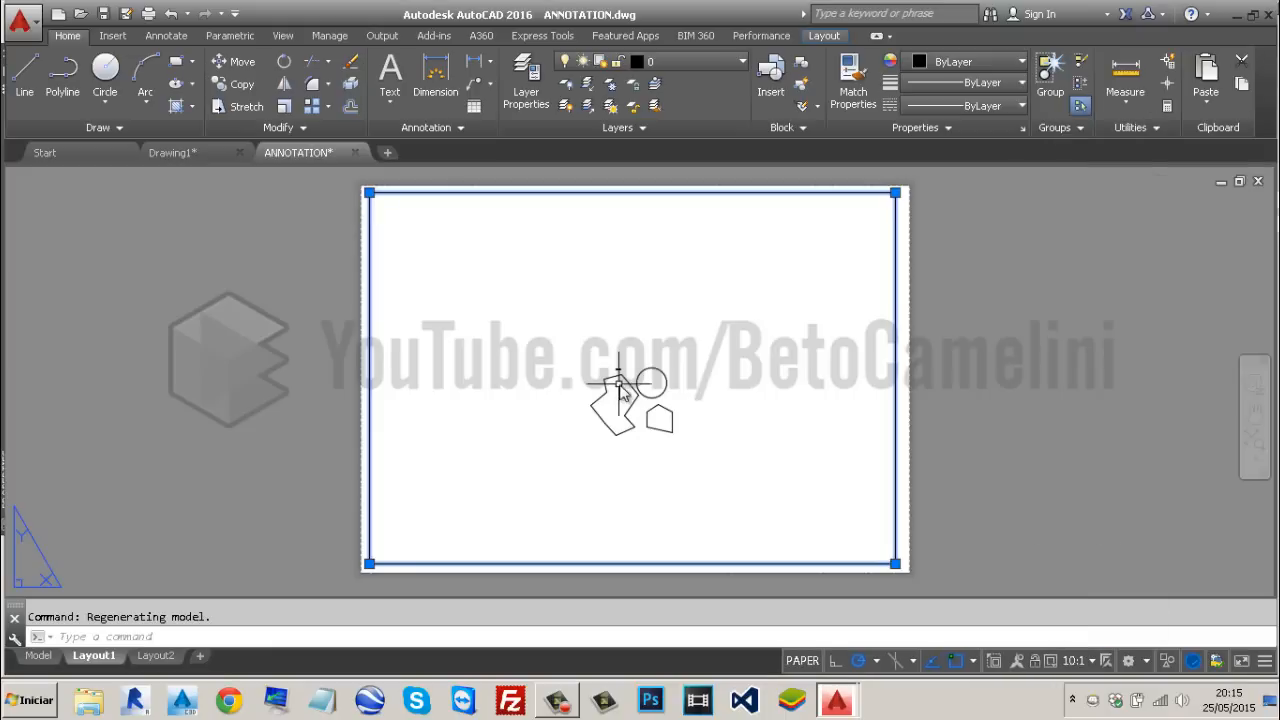
{"action": "scroll", "coordinate": [620, 382], "scroll_direction": "up", "scroll_amount": 5}
{"action": "scroll", "coordinate": [625, 385], "scroll_direction": "down", "scroll_amount": 5}
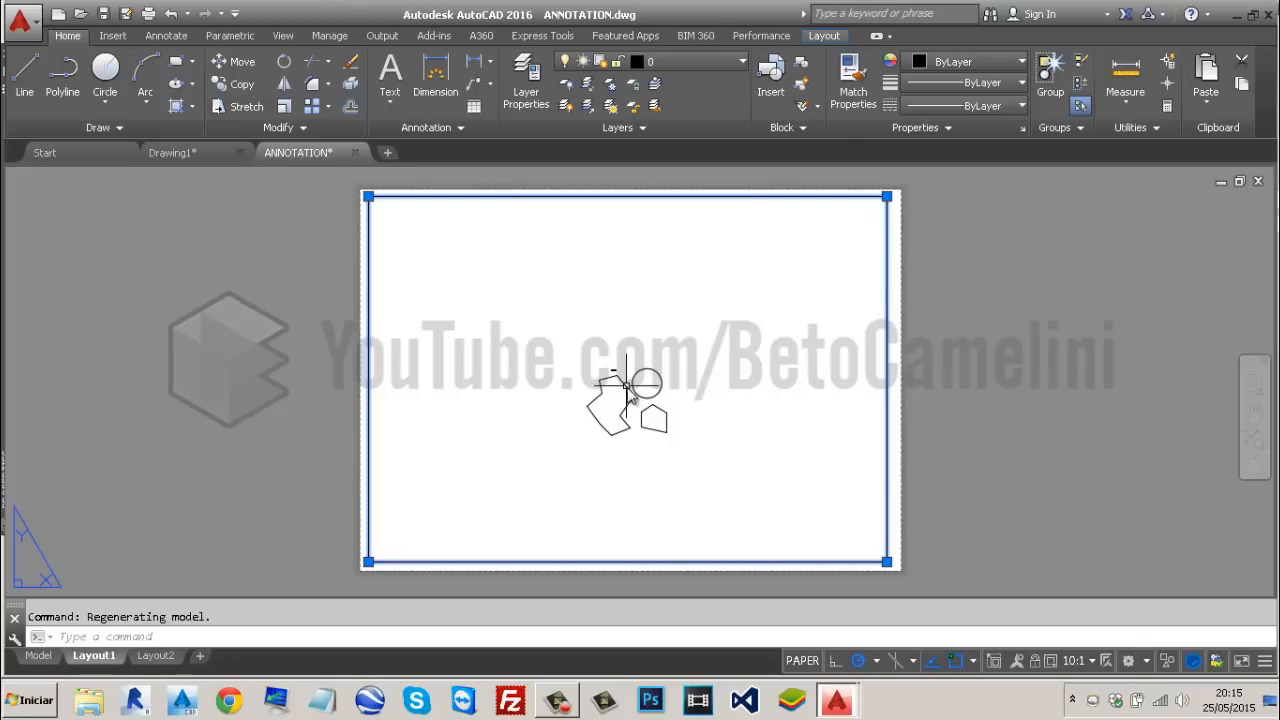
Set the viewport scale to 1:25 (metros) and deselect the viewport.
{"action": "left_click", "coordinate": [1093, 661]}
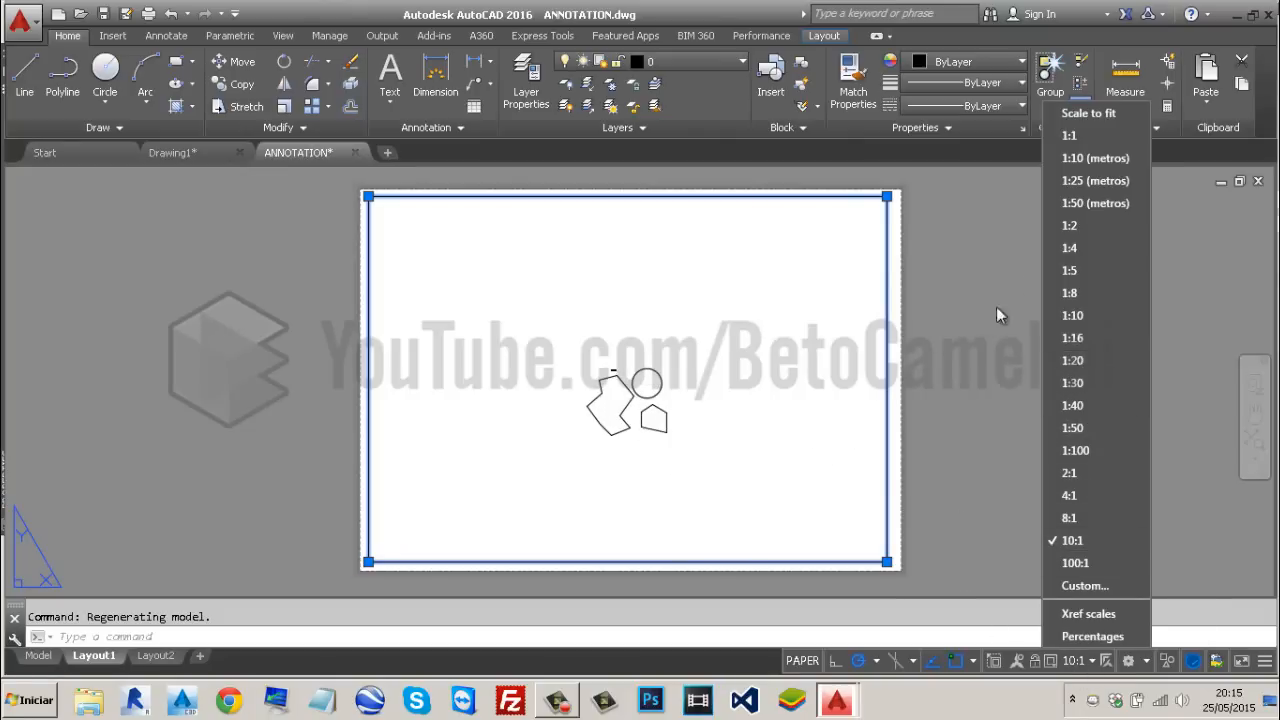
{"action": "left_click", "coordinate": [1080, 178]}
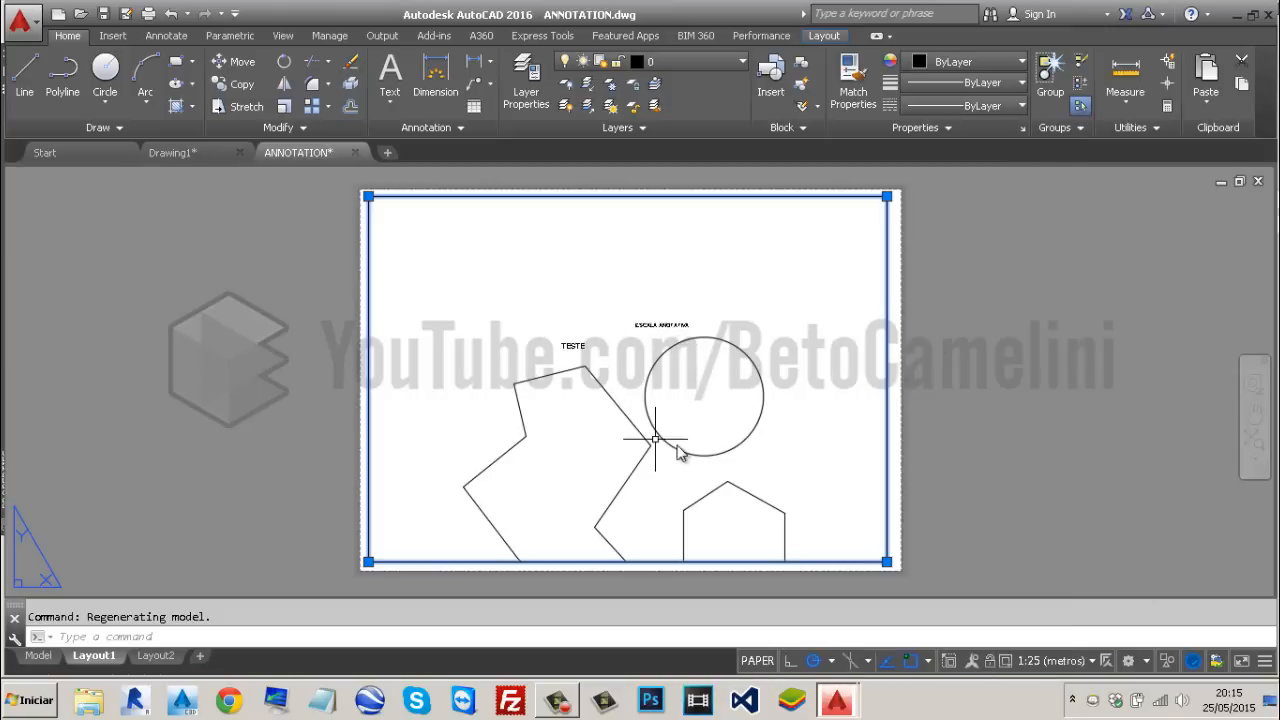
{"action": "key", "text": "Escape"}
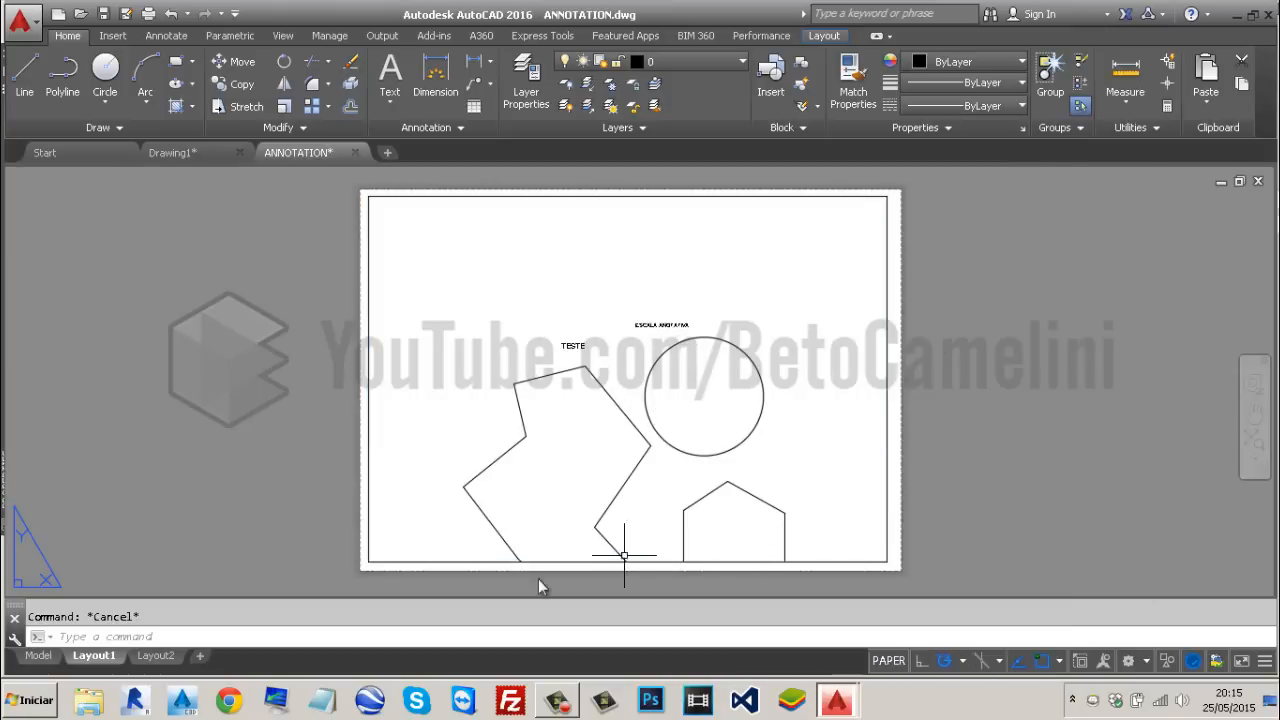
Return to model space, select the ESCALA ANOTATIVA text above the circle and show its properties.
{"action": "left_click", "coordinate": [38, 655]}
{"action": "left_click", "coordinate": [432, 254]}
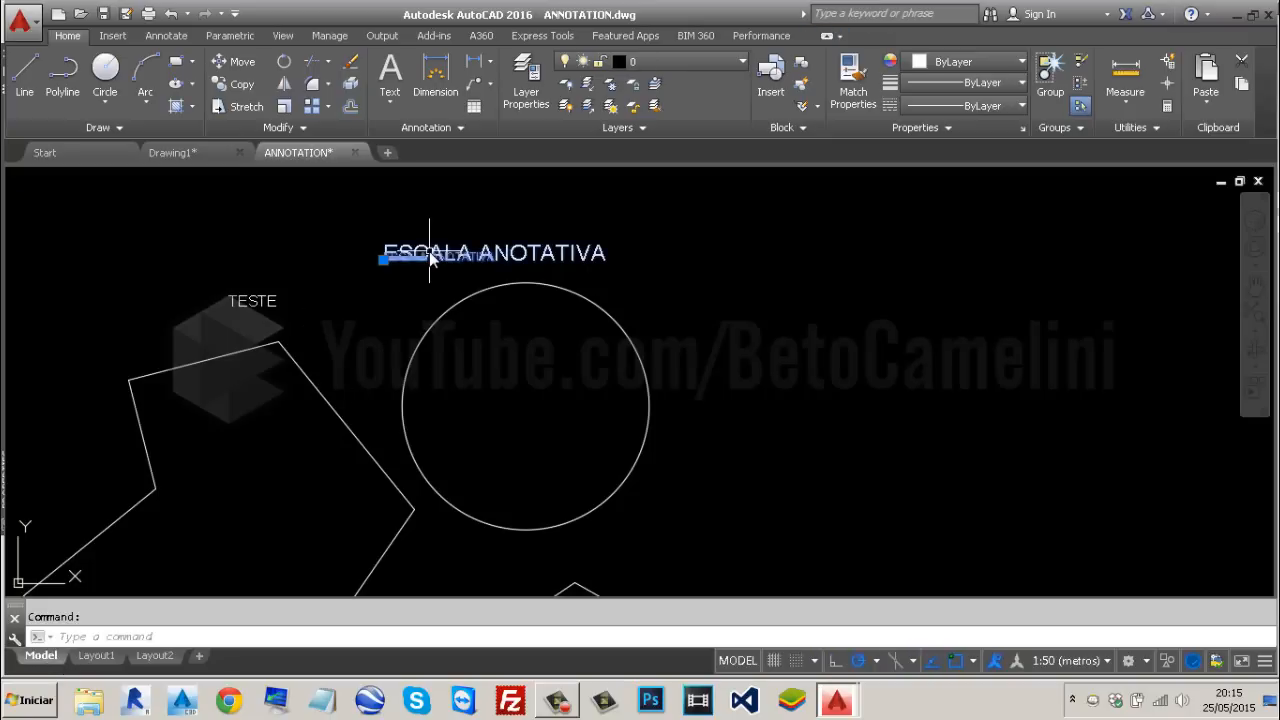
{"action": "key", "text": "Escape"}
{"action": "left_click", "coordinate": [436, 254]}
{"action": "key", "text": "ctrl+1"}
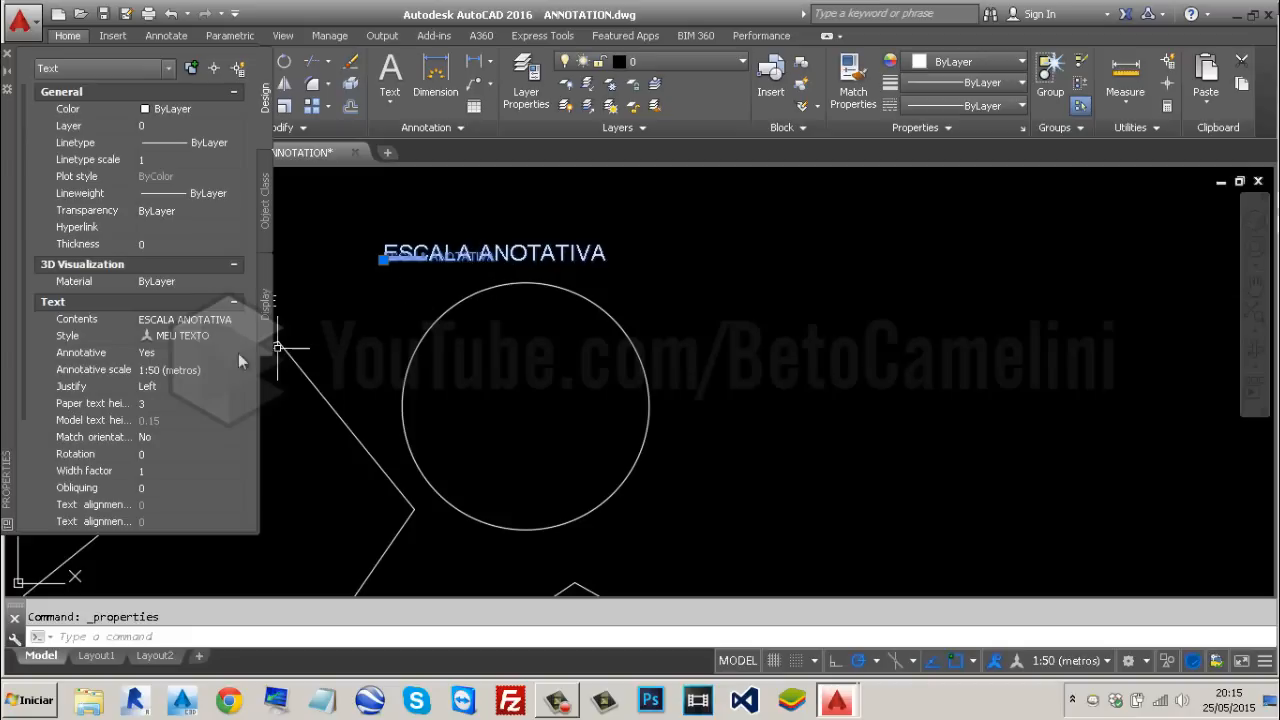
Delete the 1:25 (metros) scale from the text's annotative scale list, accept the change, close the properties and deselect the text.
{"action": "left_click", "coordinate": [172, 371]}
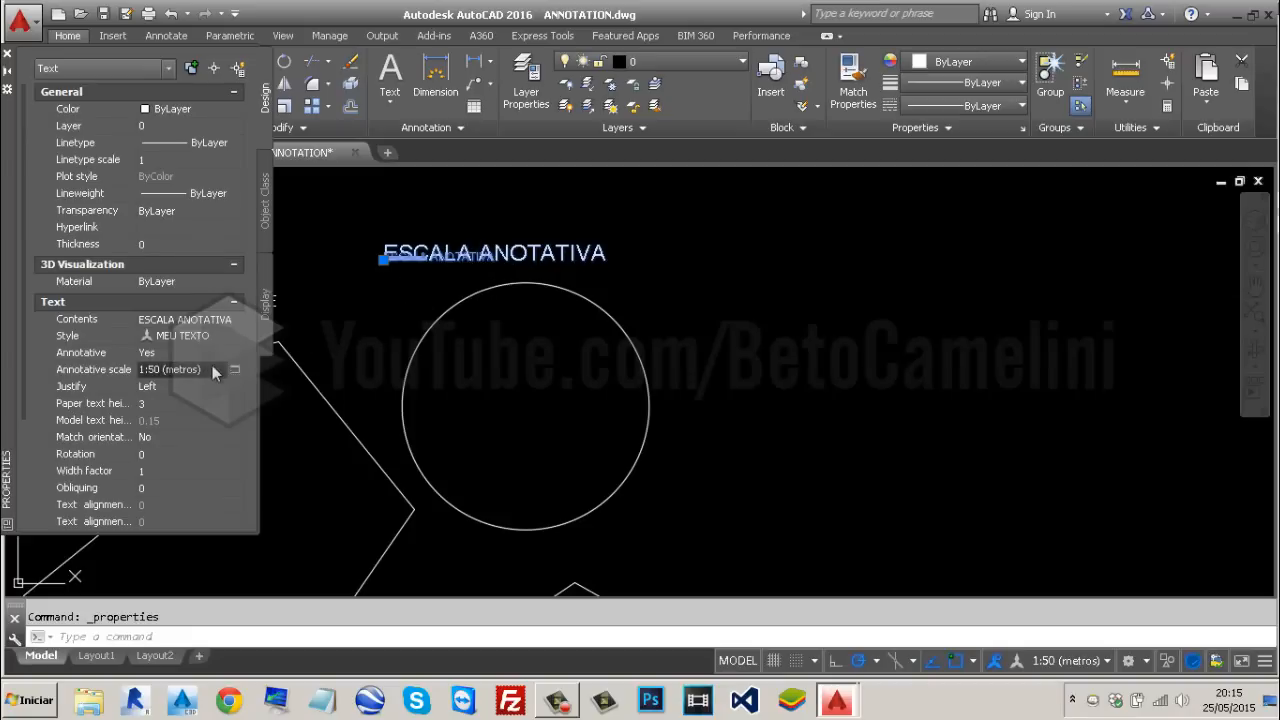
{"action": "left_click", "coordinate": [240, 370]}
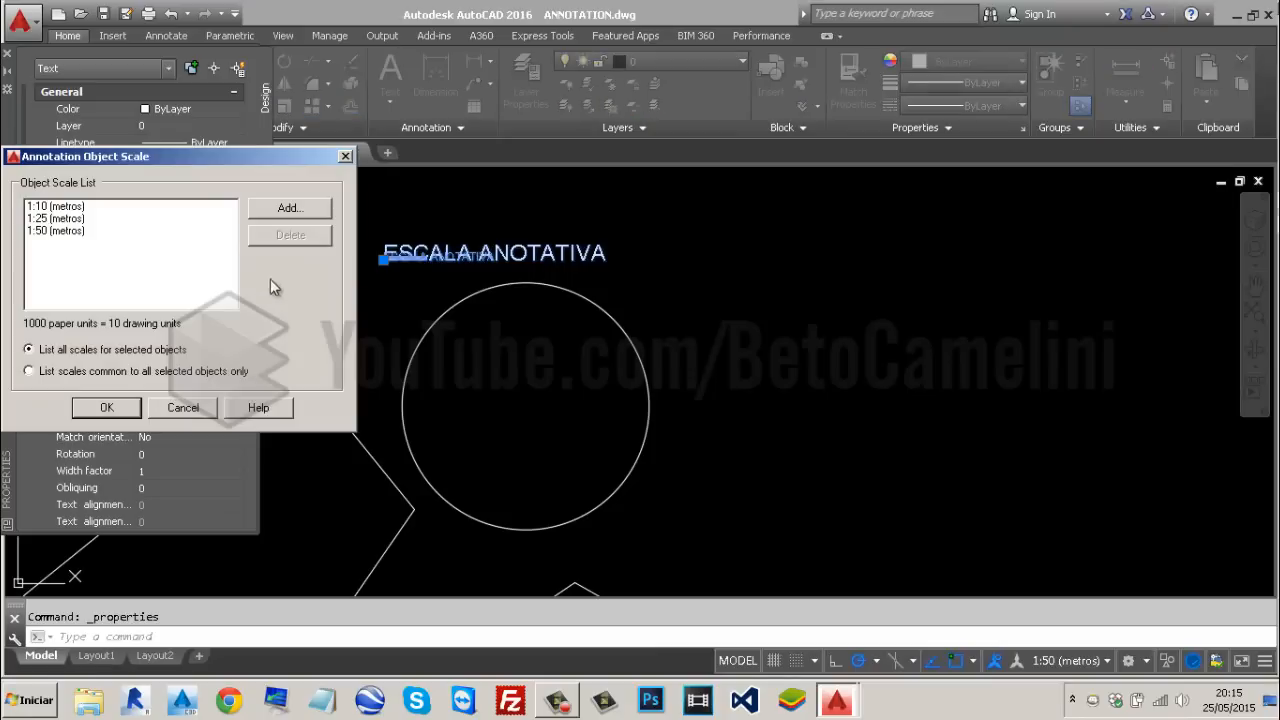
{"action": "left_click", "coordinate": [72, 219]}
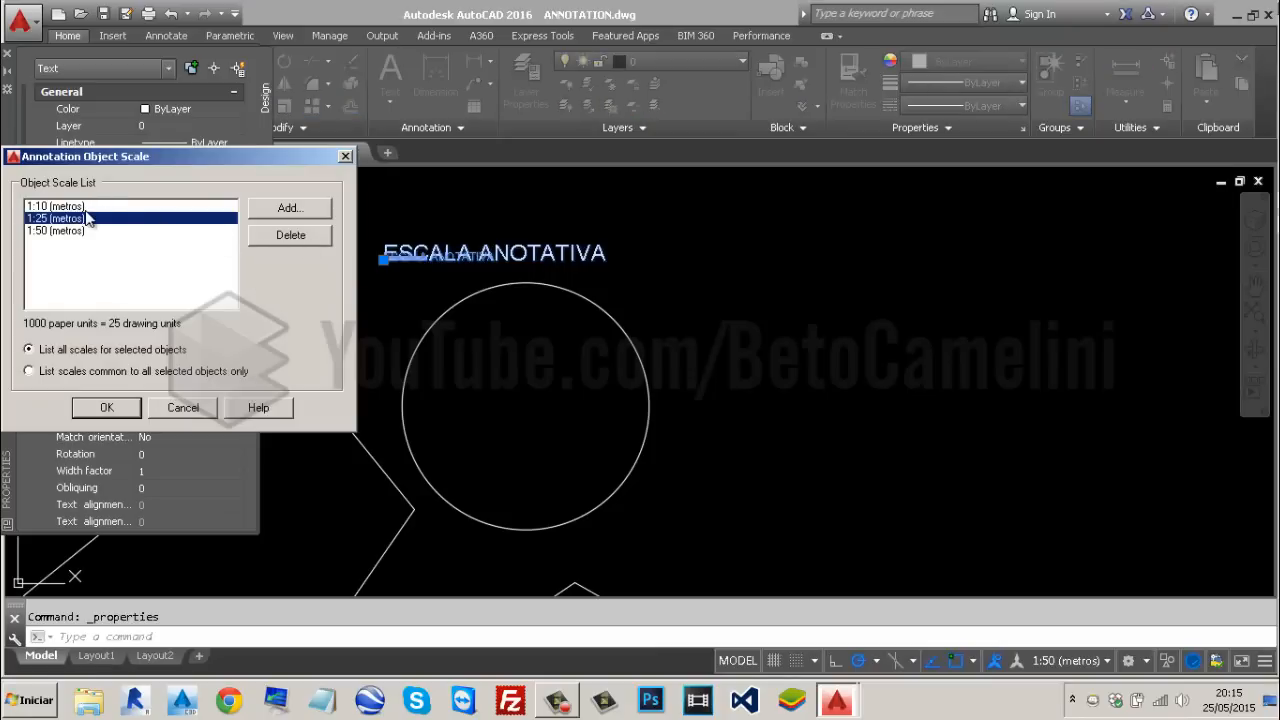
{"action": "left_click", "coordinate": [306, 240]}
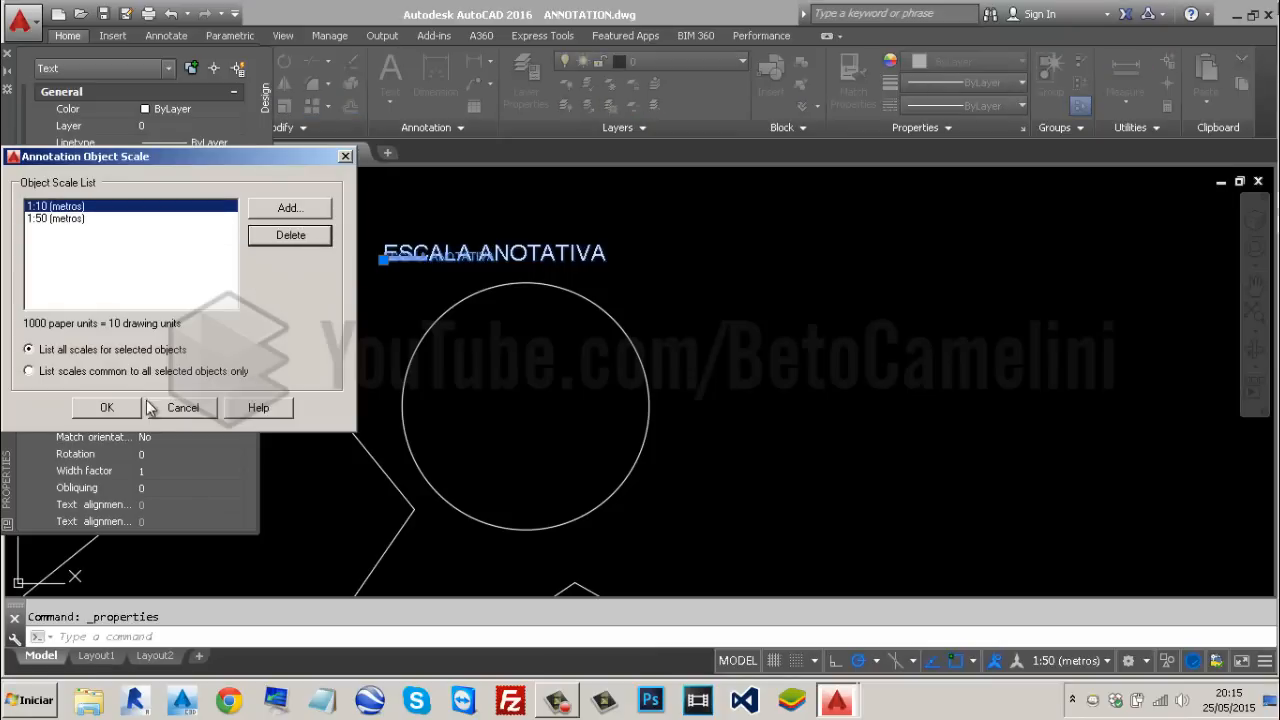
{"action": "left_click", "coordinate": [110, 408]}
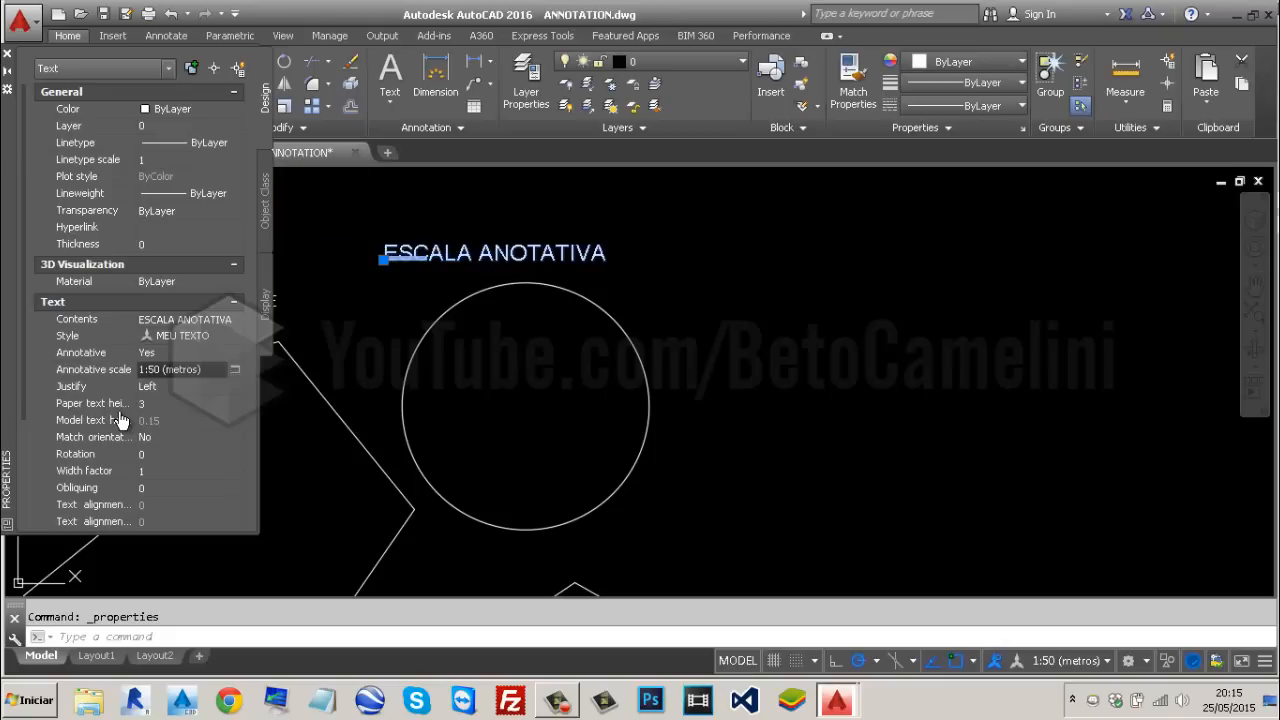
{"action": "left_click", "coordinate": [8, 54]}
{"action": "key", "text": "Escape"}
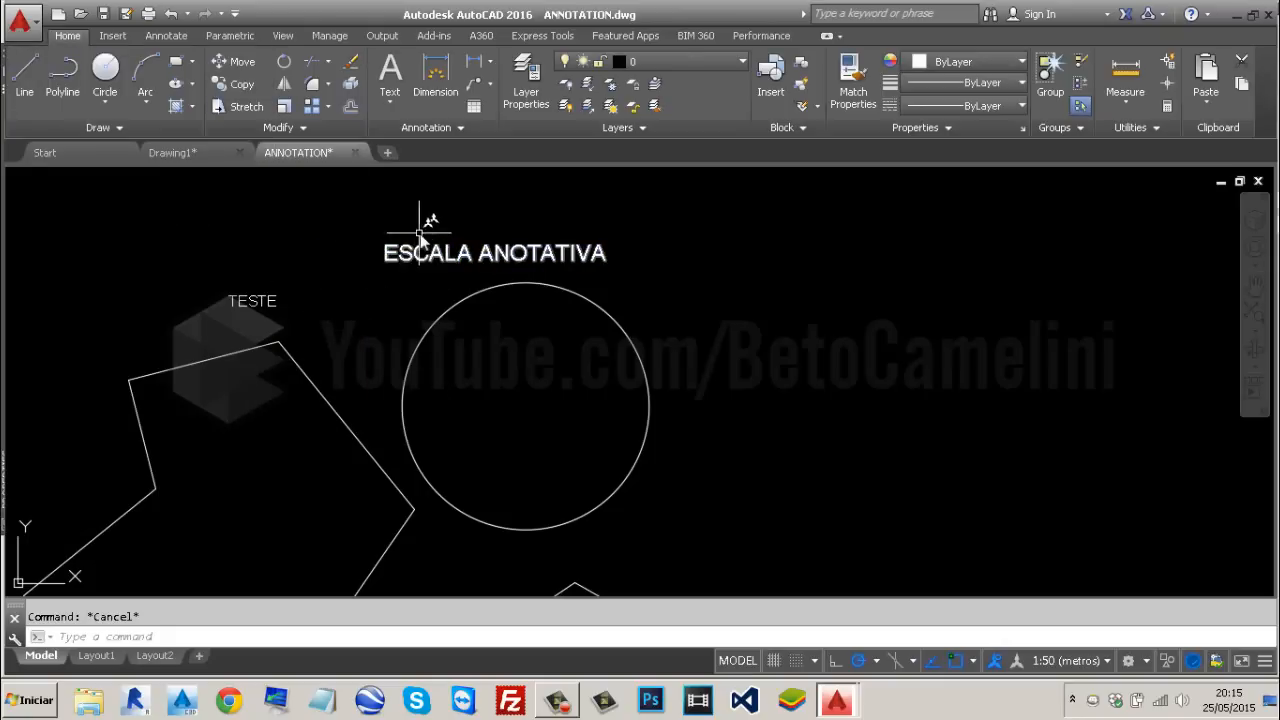
In Layout1, switch the viewport scale through 1:10 (metros), 1:50 (metros) and 1:25 (metros) to compare the annotative text's display, then deselect it.
{"action": "left_click", "coordinate": [96, 659]}
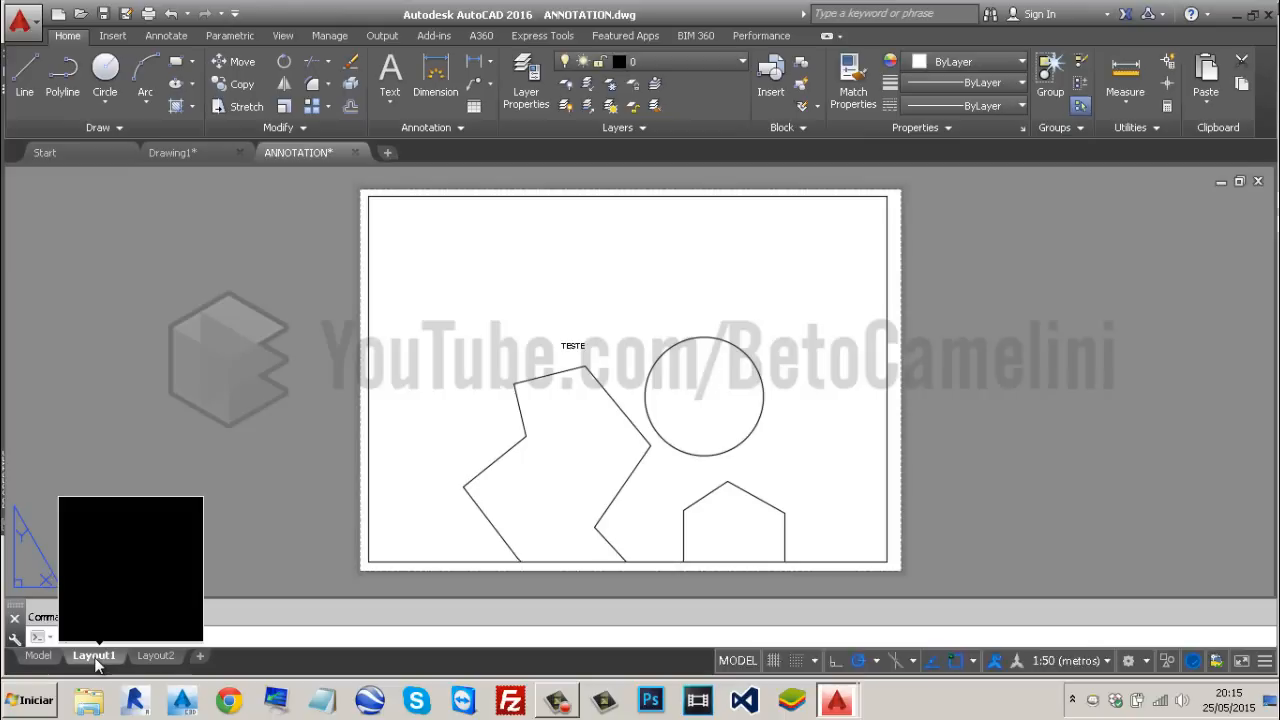
{"action": "left_click", "coordinate": [887, 420]}
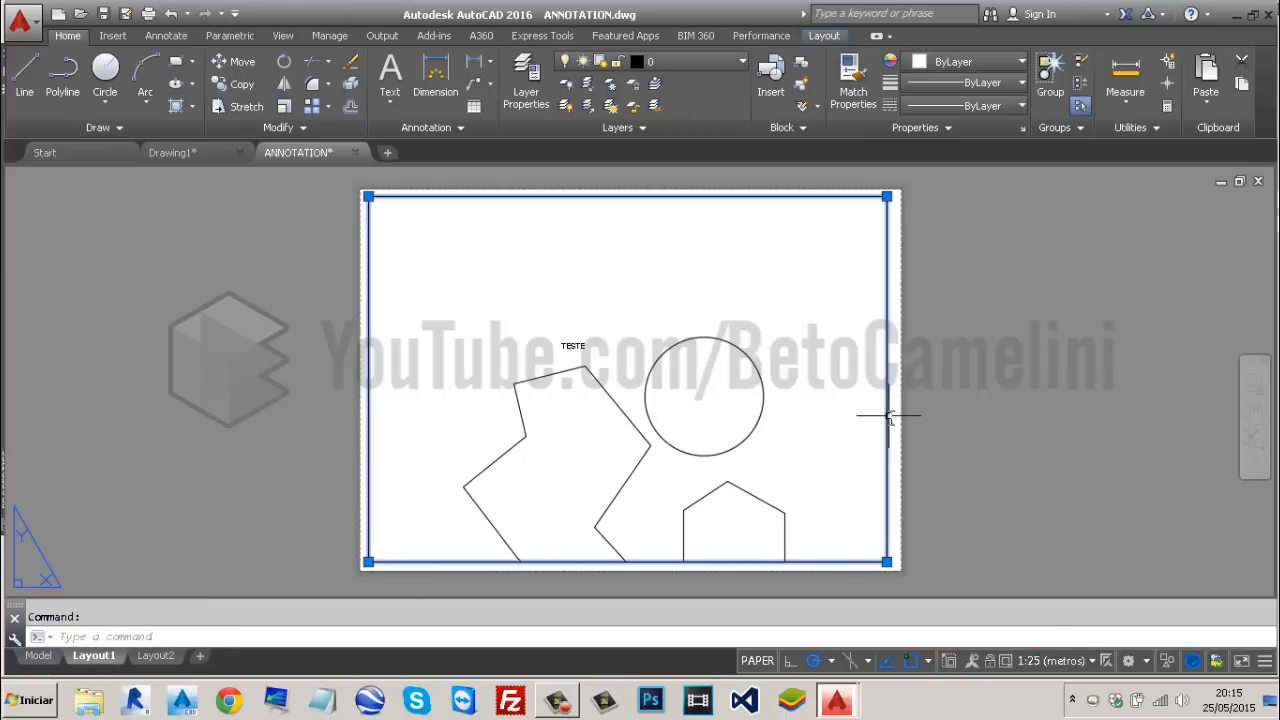
{"action": "left_click", "coordinate": [1048, 663]}
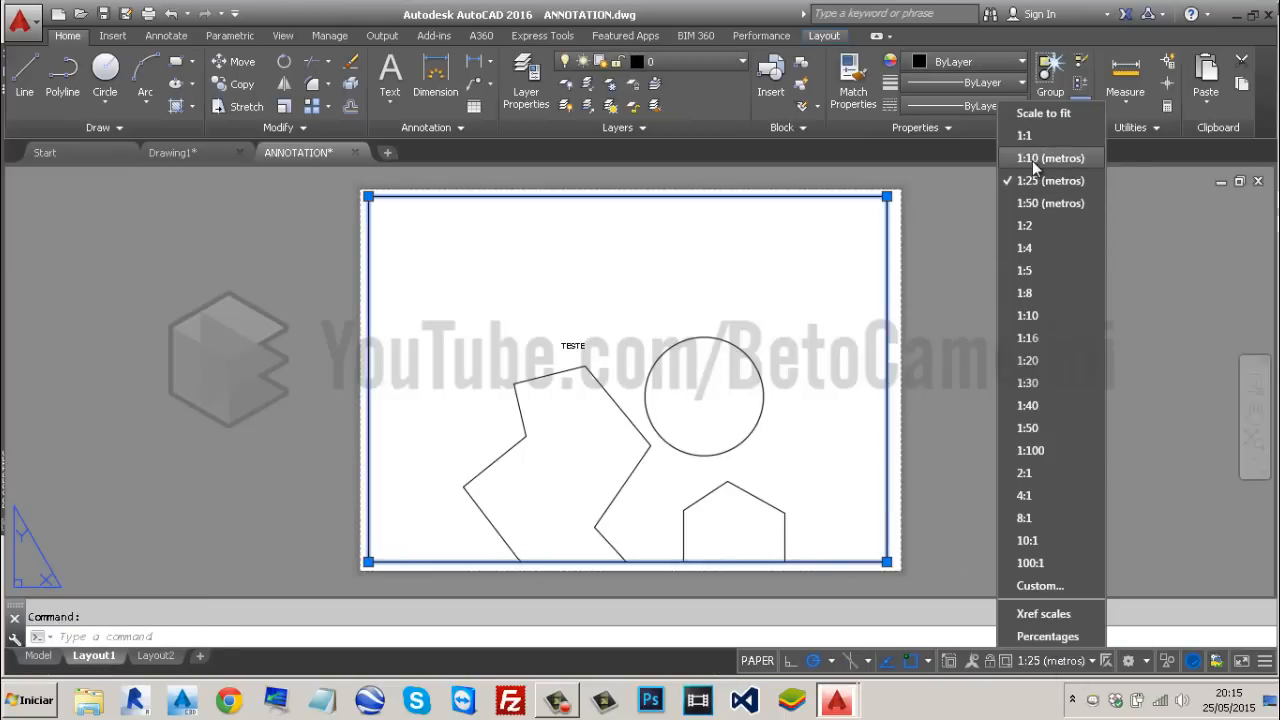
{"action": "left_click", "coordinate": [1032, 159]}
{"action": "left_click", "coordinate": [1052, 664]}
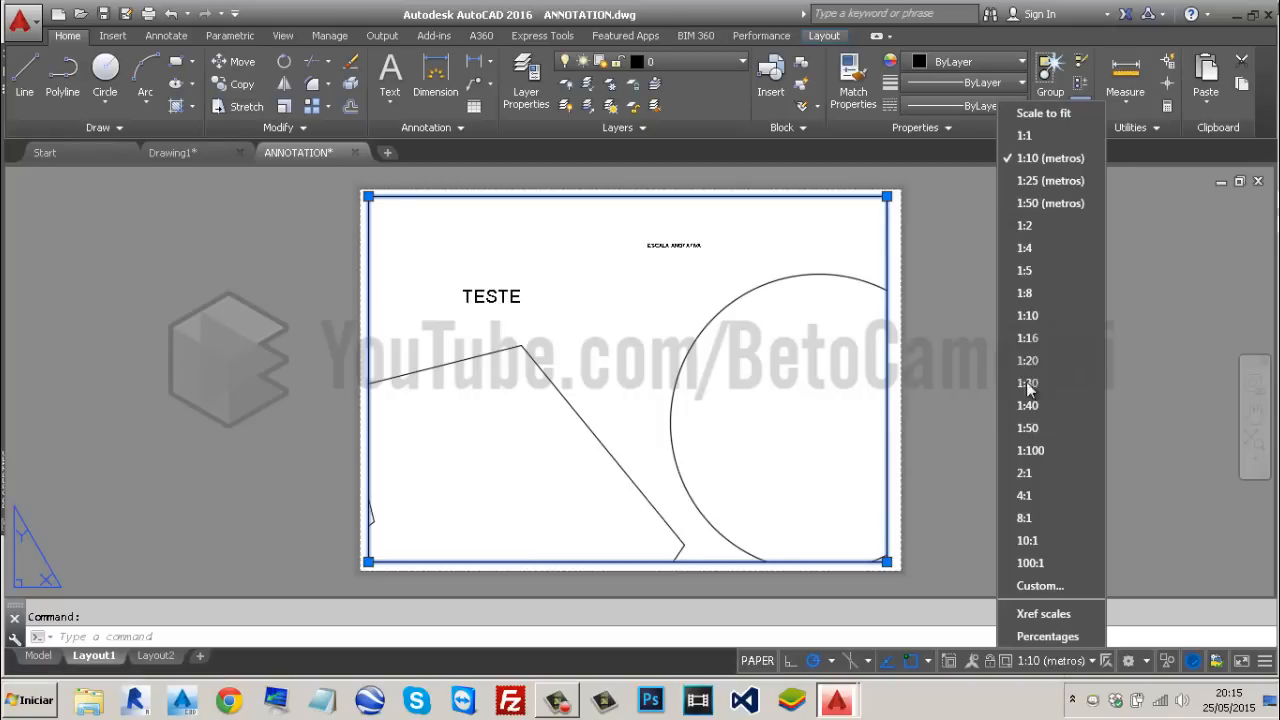
{"action": "left_click", "coordinate": [1040, 209]}
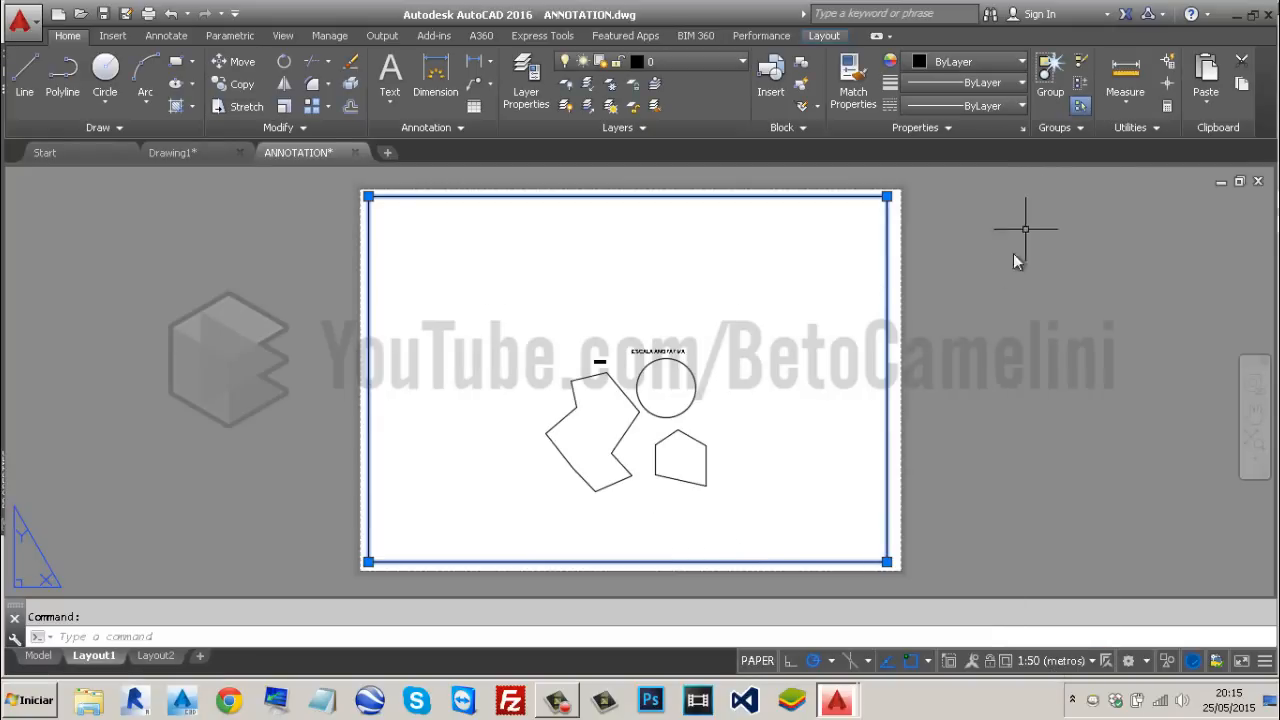
{"action": "left_click", "coordinate": [1050, 661]}
{"action": "left_click", "coordinate": [1034, 181]}
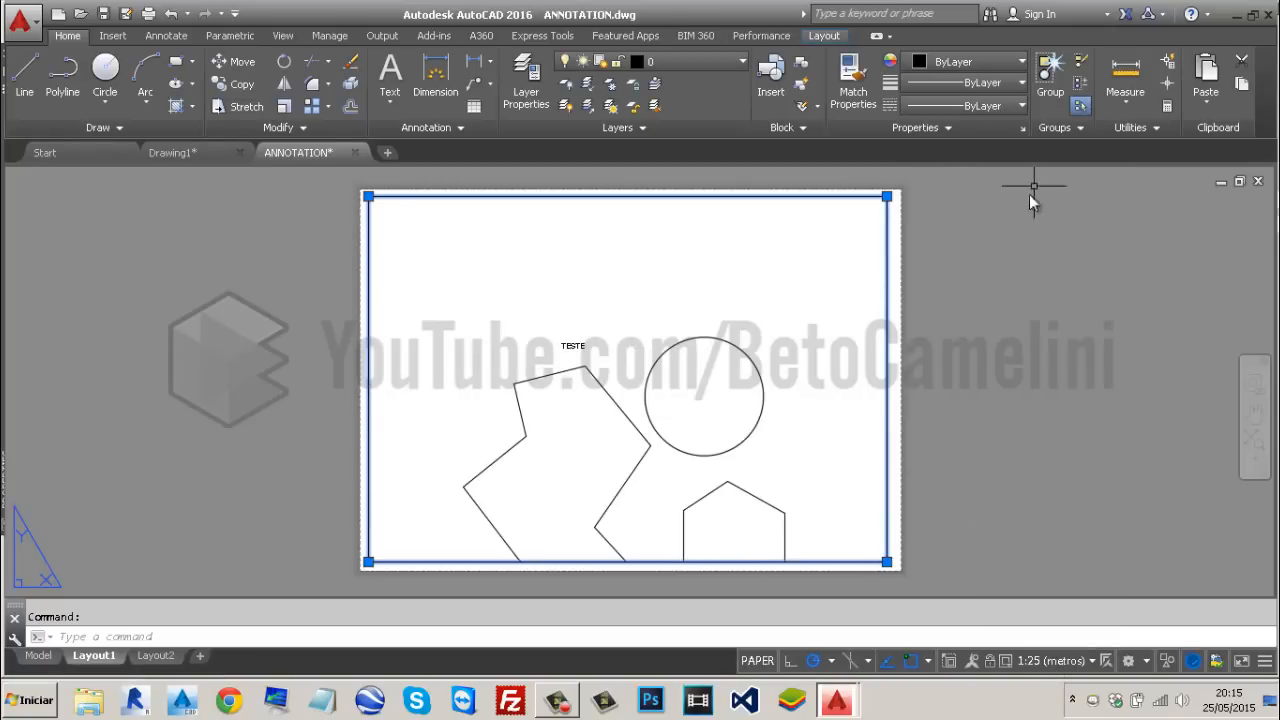
{"action": "key", "text": "Escape"}
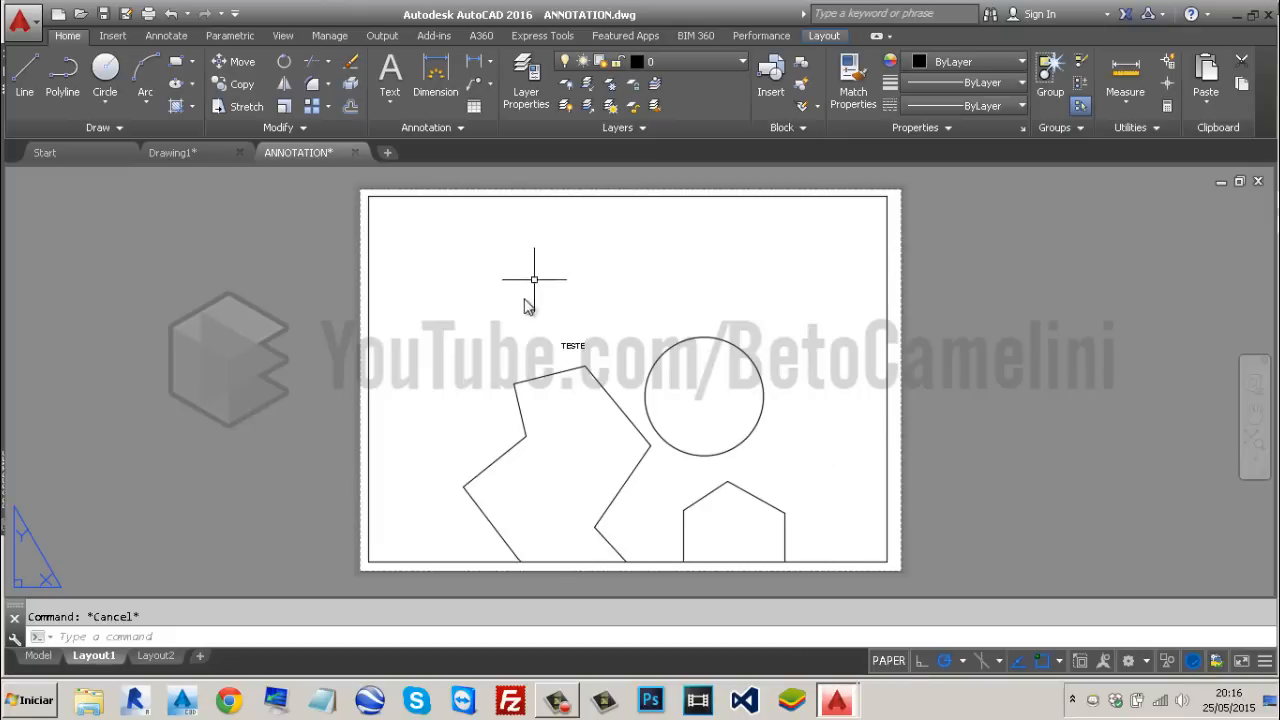